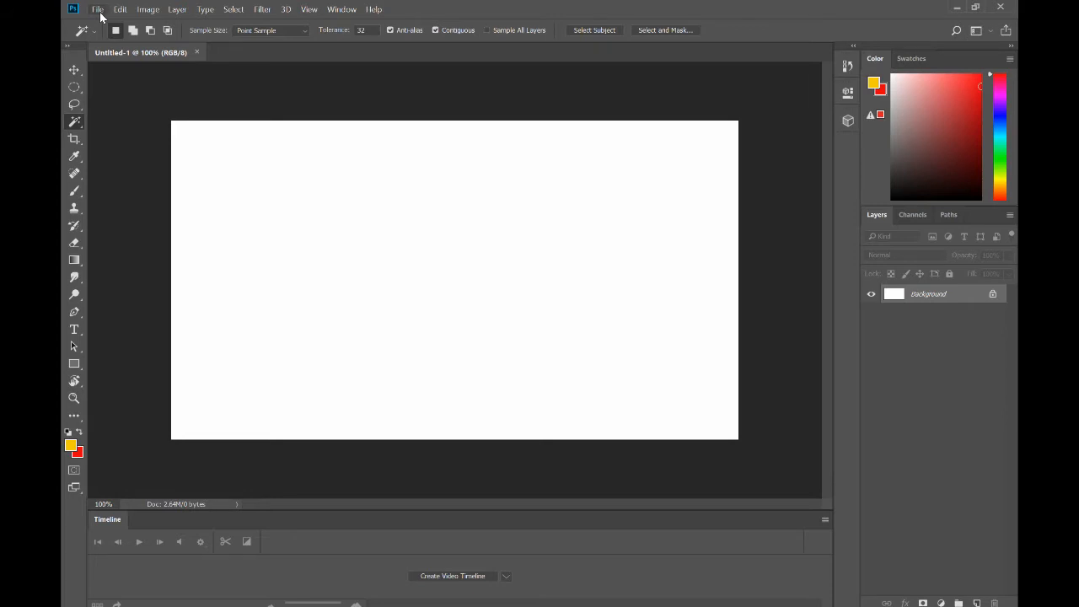
- Open the strawberry image from the draw folder on the Desktop
{"action": "left_click", "coordinate": [101, 14]}
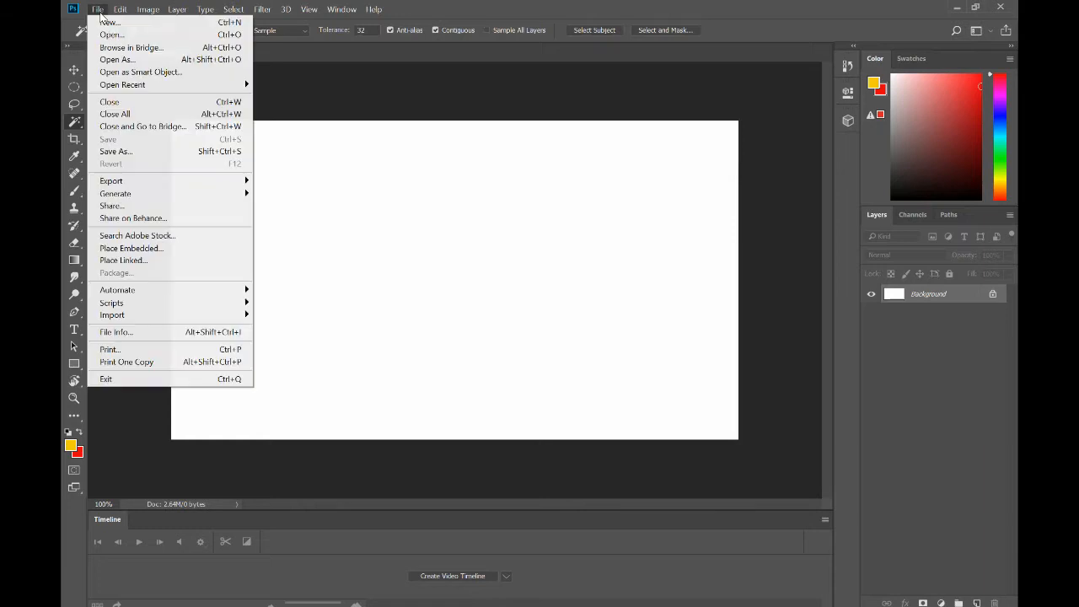
{"action": "left_click", "coordinate": [106, 35]}
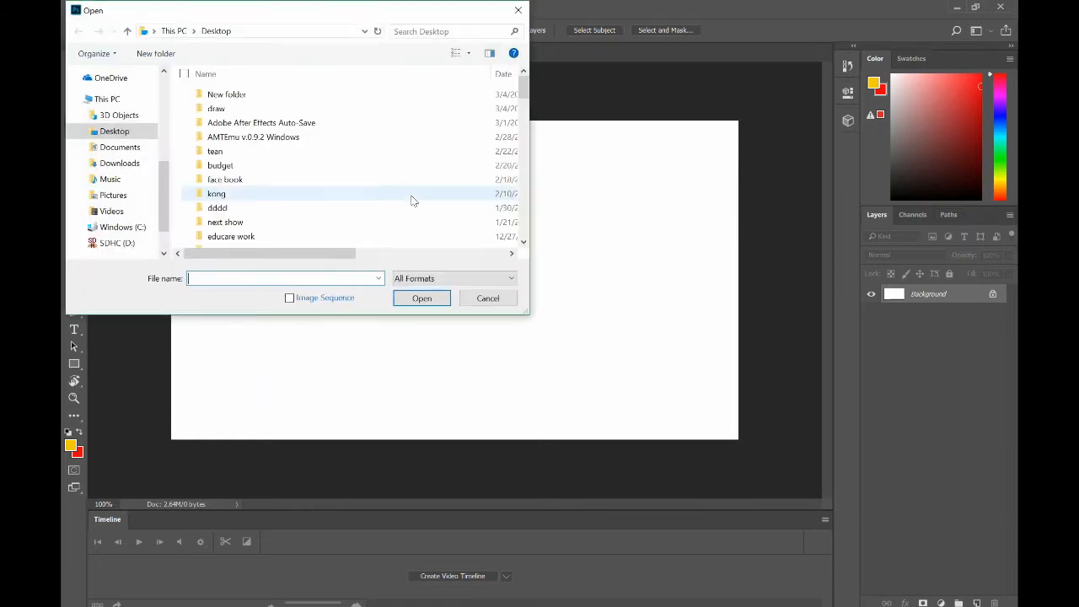
{"action": "double_click", "coordinate": [226, 109]}
{"action": "double_click", "coordinate": [230, 124]}
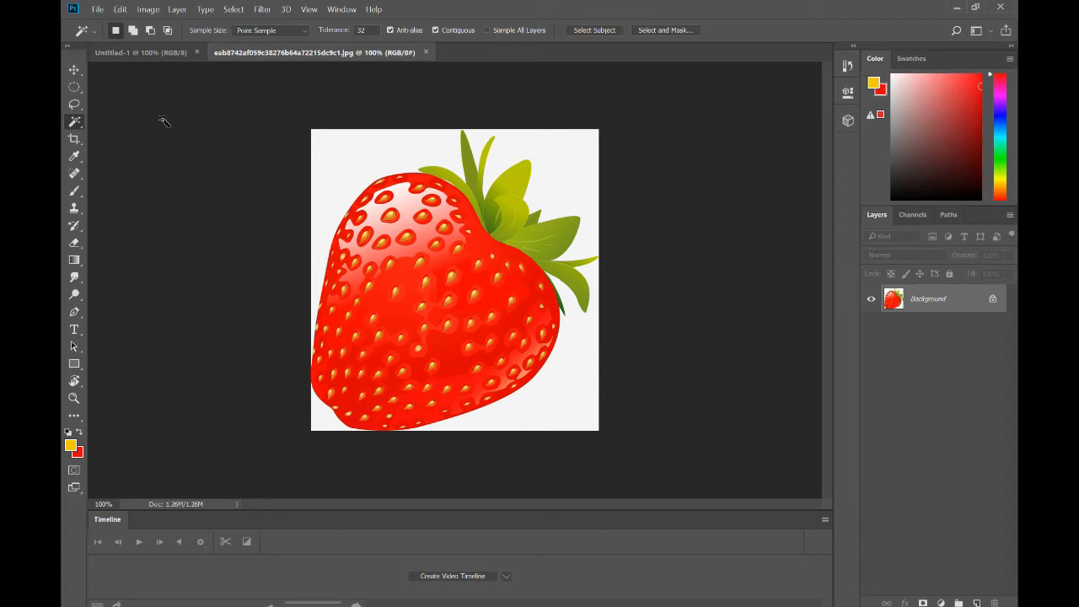
- Place the strawberry image as an embedded object in the Untitled-1 document at its default size
{"action": "left_click", "coordinate": [156, 55]}
{"action": "left_click", "coordinate": [98, 9]}
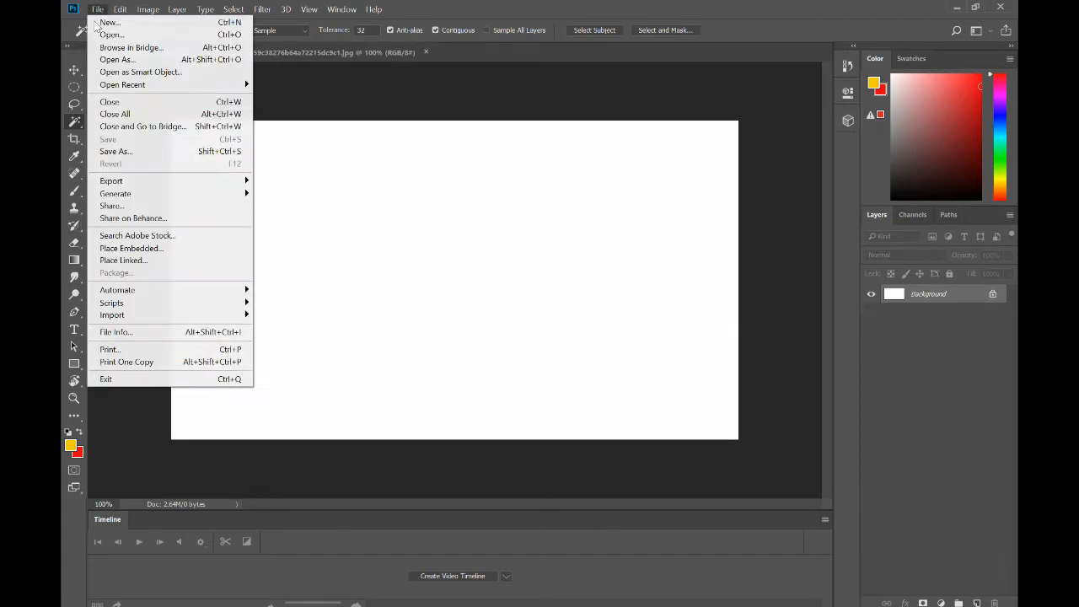
{"action": "left_click", "coordinate": [129, 250]}
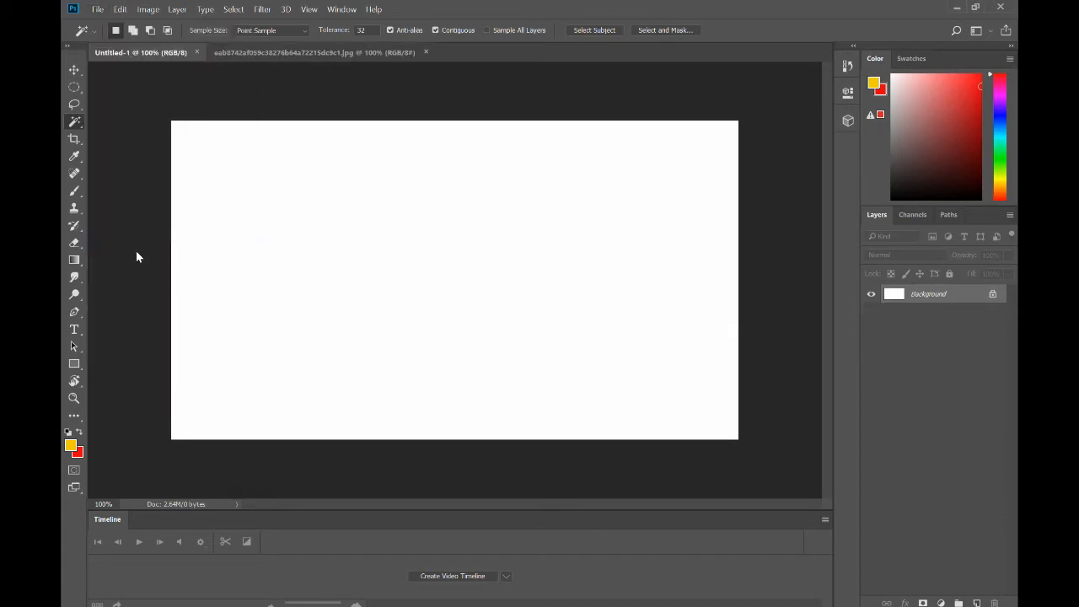
{"action": "left_click", "coordinate": [196, 115]}
{"action": "left_click", "coordinate": [421, 297]}
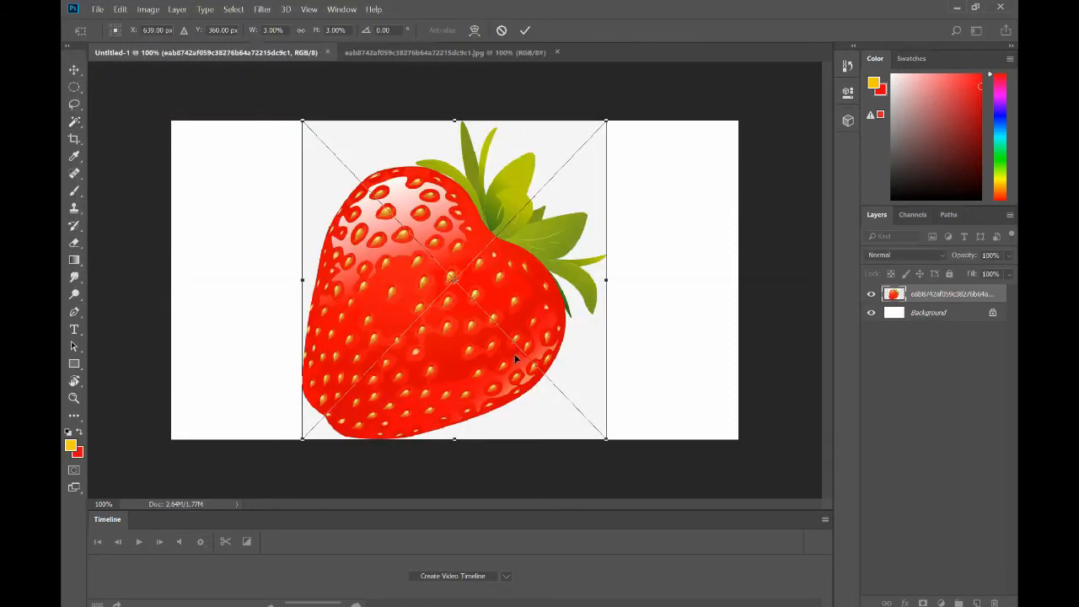
{"action": "key", "text": "Return"}
- Rasterize the strawberry layer and delete its light-grey background using Magic Wand selections, ending with nothing selected
{"action": "key", "text": "w"}
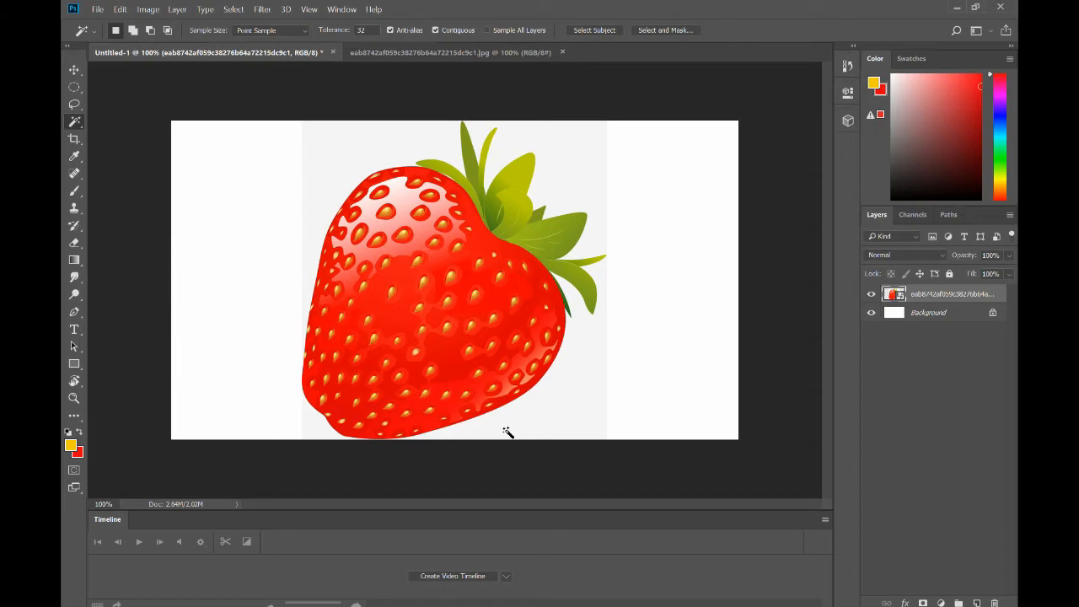
{"action": "right_click", "coordinate": [919, 292]}
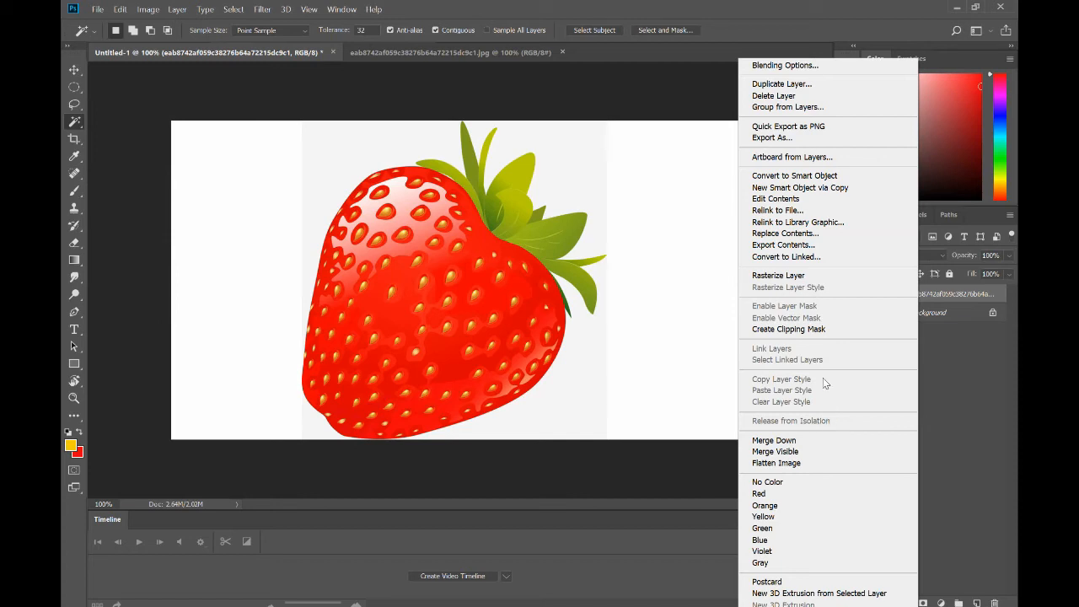
{"action": "left_click", "coordinate": [820, 277]}
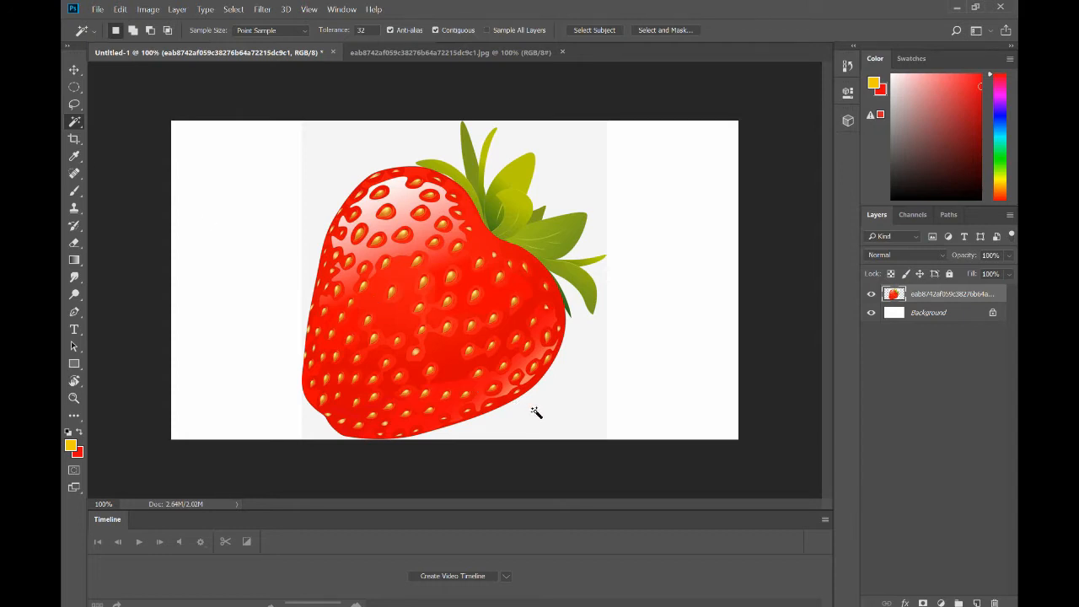
{"action": "left_click", "coordinate": [326, 148]}
{"action": "left_click", "coordinate": [565, 381], "text": "shift"}
{"action": "key", "text": "Delete"}
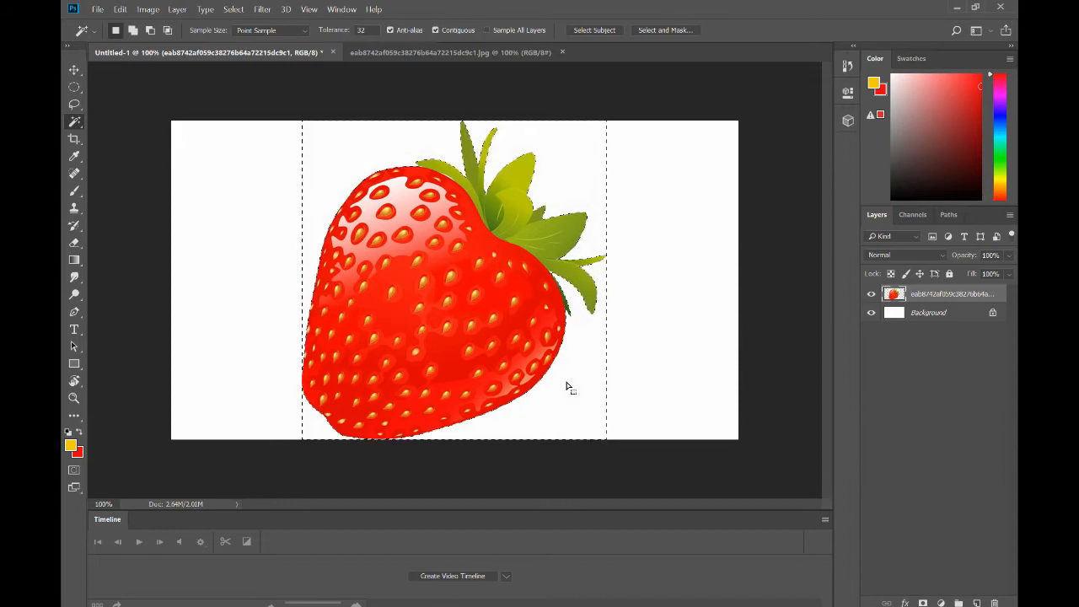
{"action": "key", "text": "ctrl+d"}
- Rotate the strawberry about 45° counterclockwise so that its leaves point straight up
{"action": "left_click", "coordinate": [98, 9]}
{"action": "mouse_move", "coordinate": [118, 10]}
{"action": "mouse_move", "coordinate": [212, 283]}
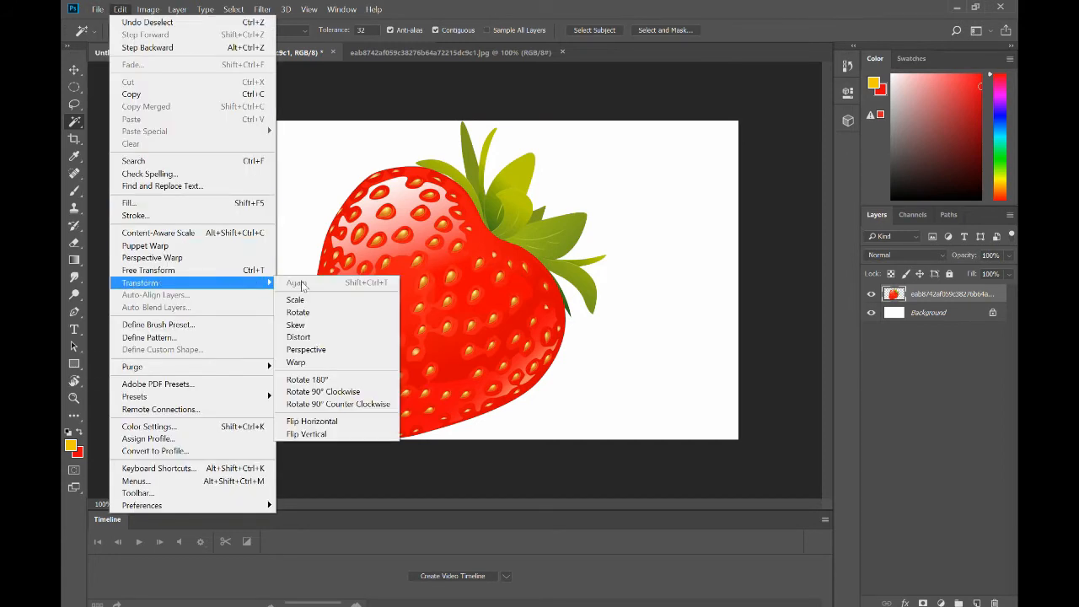
{"action": "left_click", "coordinate": [302, 311]}
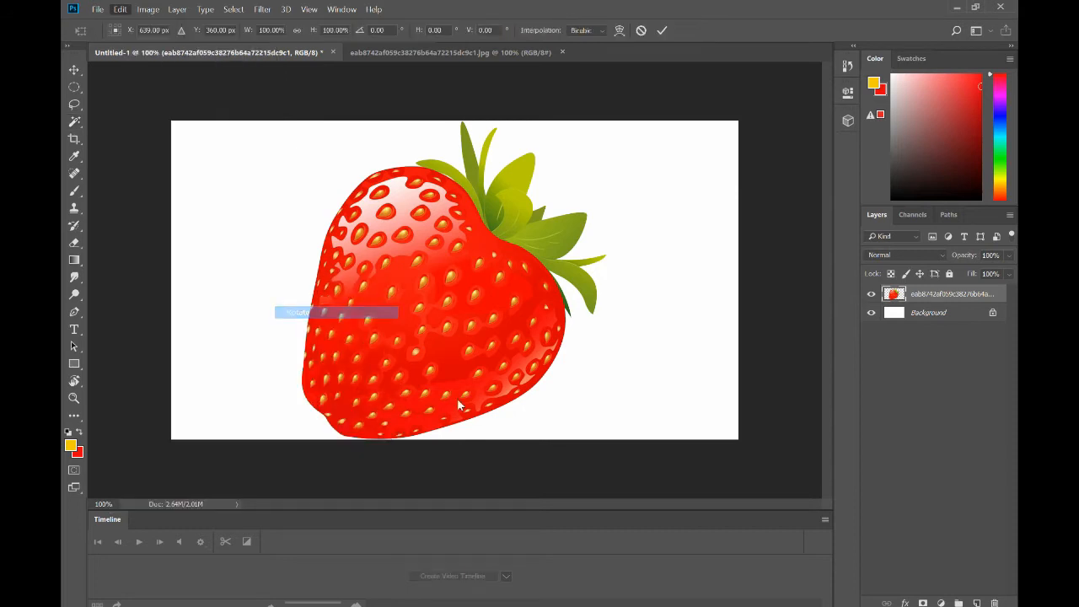
{"action": "left_click_drag", "start_coordinate": [614, 456], "coordinate": [629, 288]}
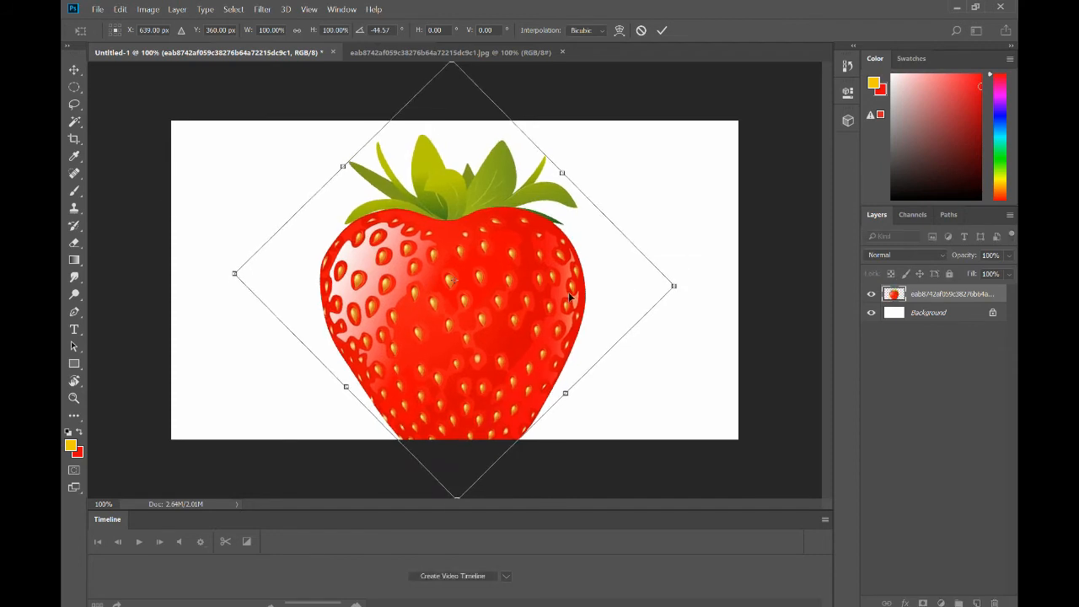
{"action": "key", "text": "Return"}
{"action": "key", "text": "w"}
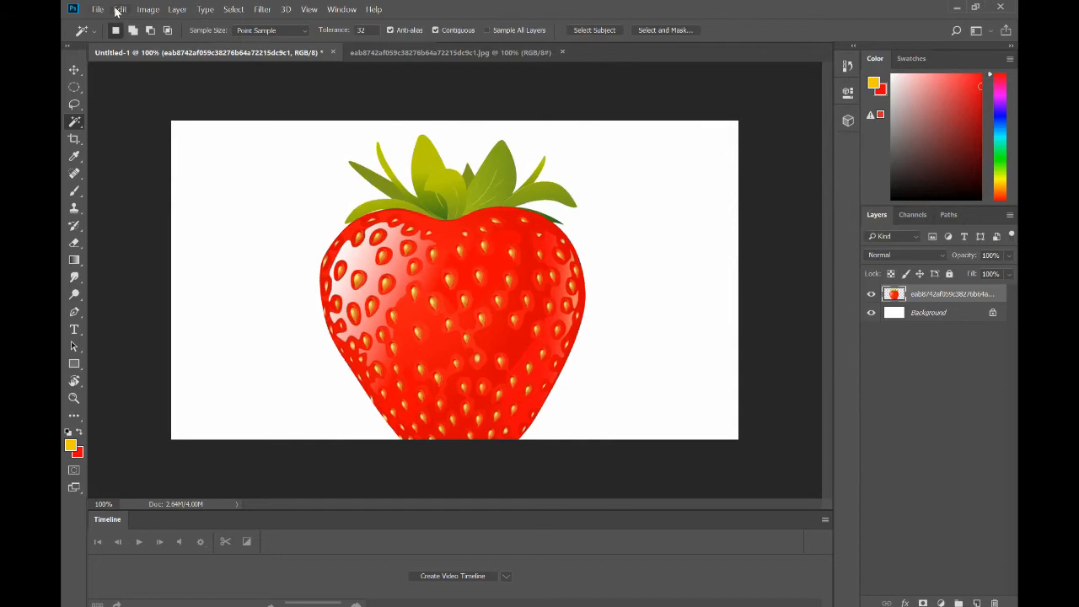
- Scale the strawberry to about 74% width and 67% height with Free Transform and center it on the canvas
{"action": "left_click", "coordinate": [120, 10]}
{"action": "left_click", "coordinate": [181, 271]}
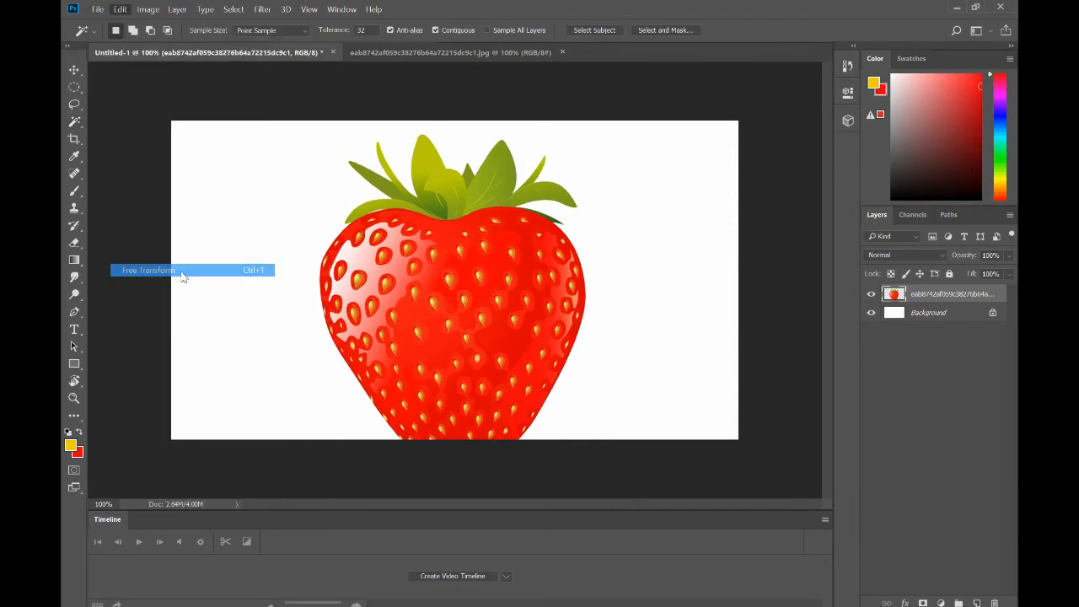
{"action": "left_click_drag", "start_coordinate": [585, 133], "coordinate": [515, 245]}
{"action": "left_click_drag", "start_coordinate": [464, 364], "coordinate": [500, 279]}
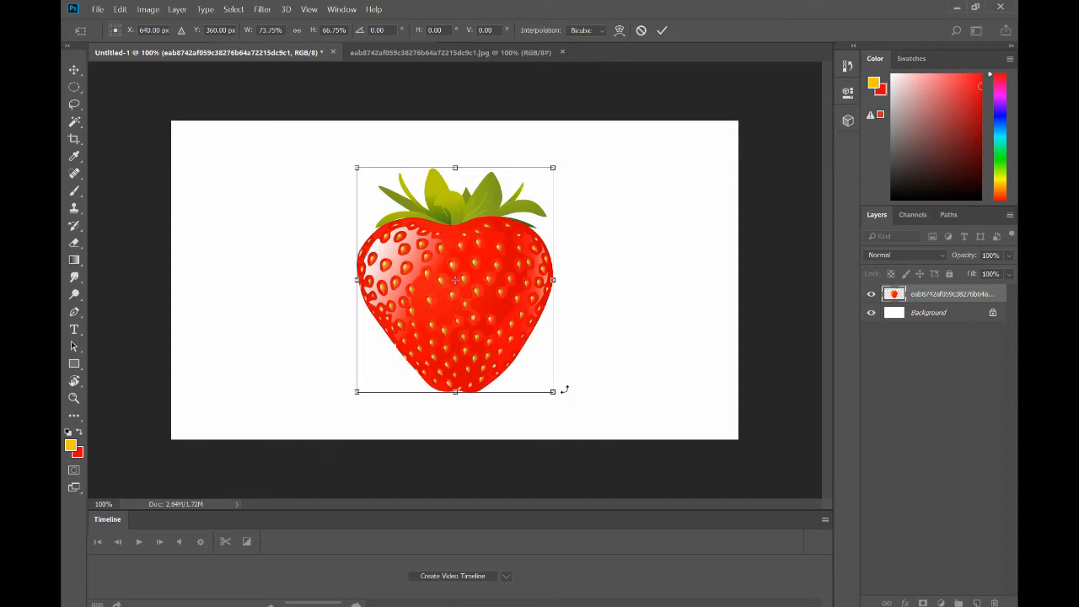
{"action": "key", "text": "Return"}
{"action": "key", "text": "w"}
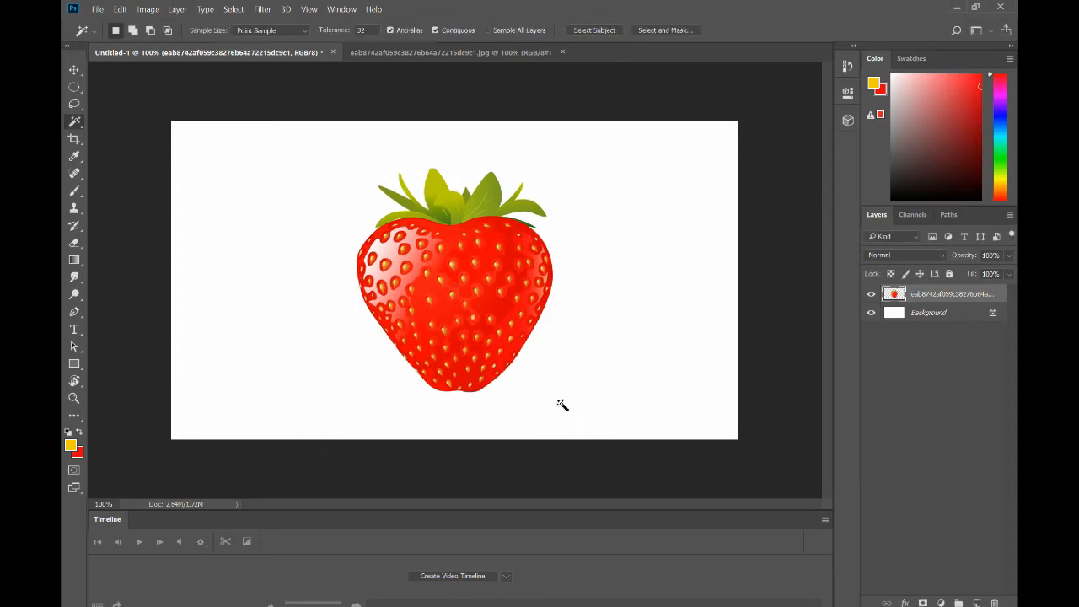
- Place the selfie photo from the Desktop as an embedded image above the strawberry
{"action": "left_click", "coordinate": [102, 12]}
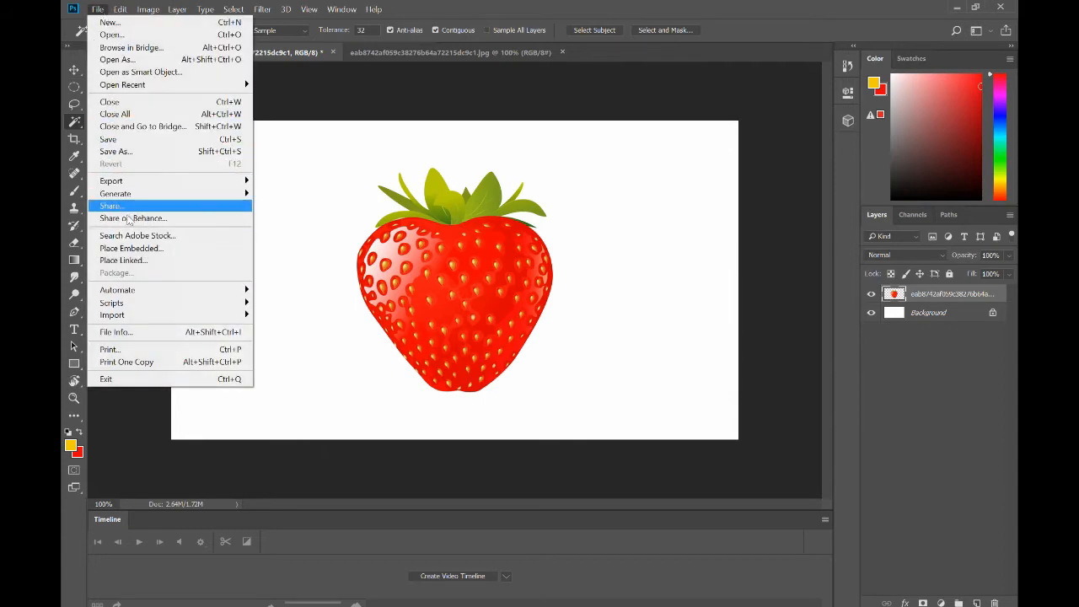
{"action": "left_click", "coordinate": [127, 249]}
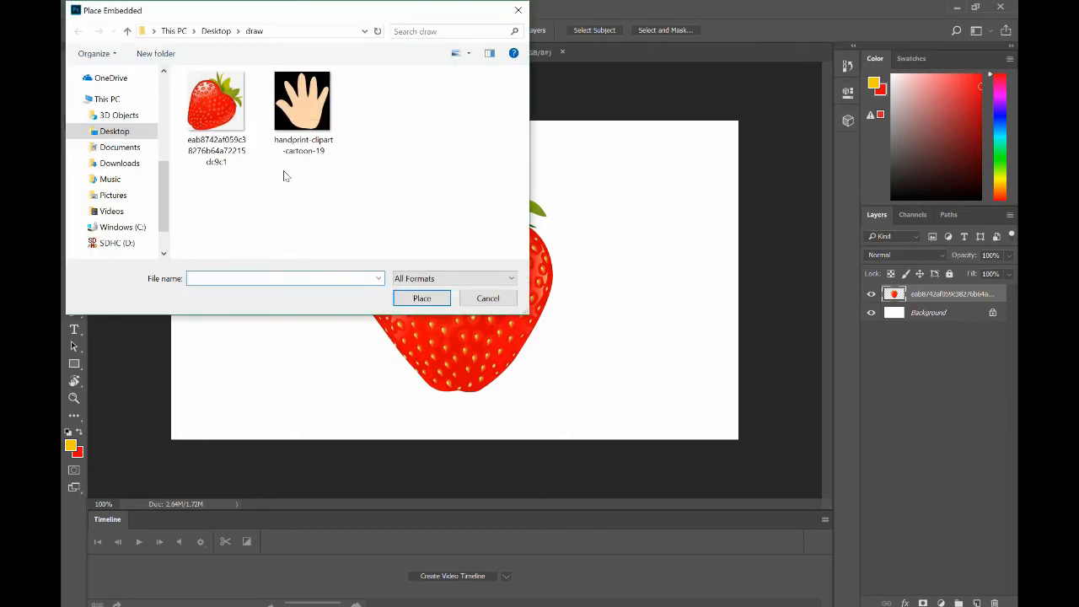
{"action": "left_click", "coordinate": [214, 31]}
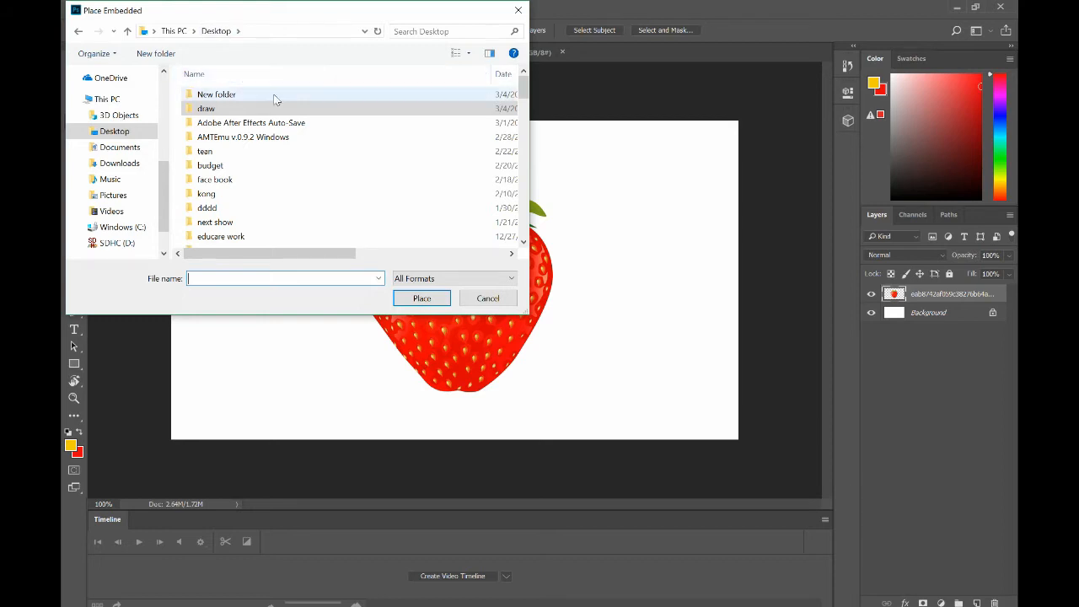
{"action": "left_click", "coordinate": [466, 53]}
{"action": "left_click_drag", "start_coordinate": [466, 126], "coordinate": [482, 49]}
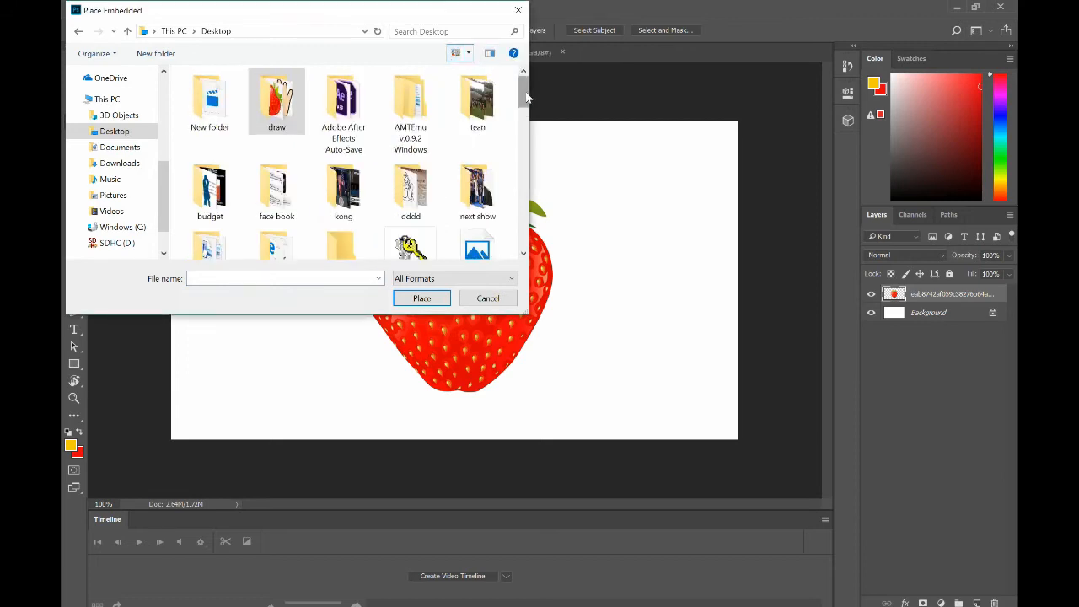
{"action": "left_click_drag", "start_coordinate": [524, 97], "coordinate": [525, 108]}
{"action": "double_click", "coordinate": [480, 154]}
{"action": "key", "text": "Return"}
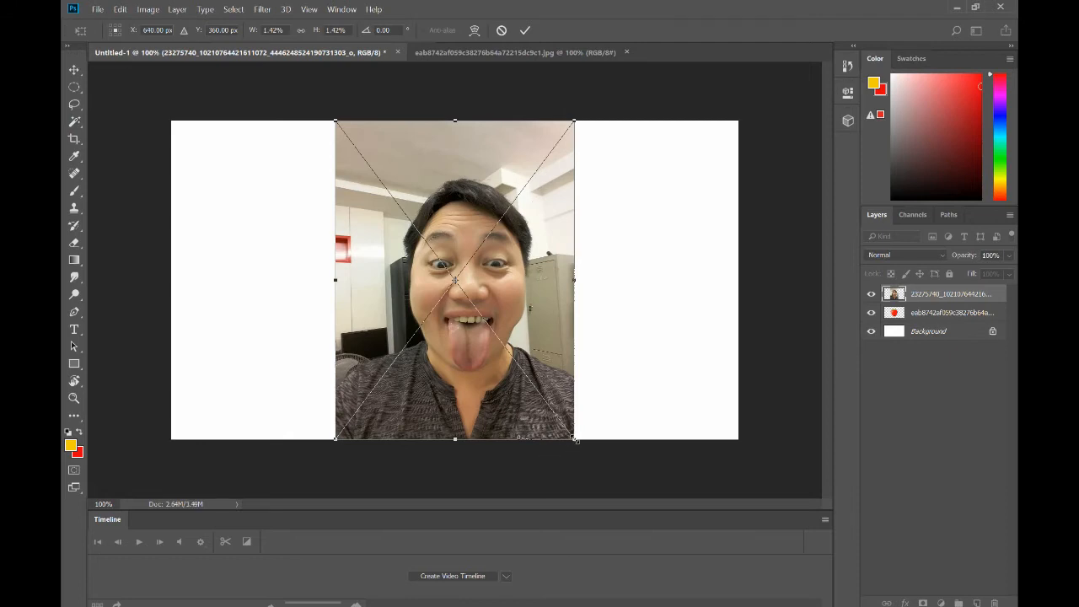
- Shrink the placed selfie toward its upper-left corner and hide the strawberry and Background layers
{"action": "left_click_drag", "start_coordinate": [576, 439], "coordinate": [556, 368]}
{"action": "key", "text": "w"}
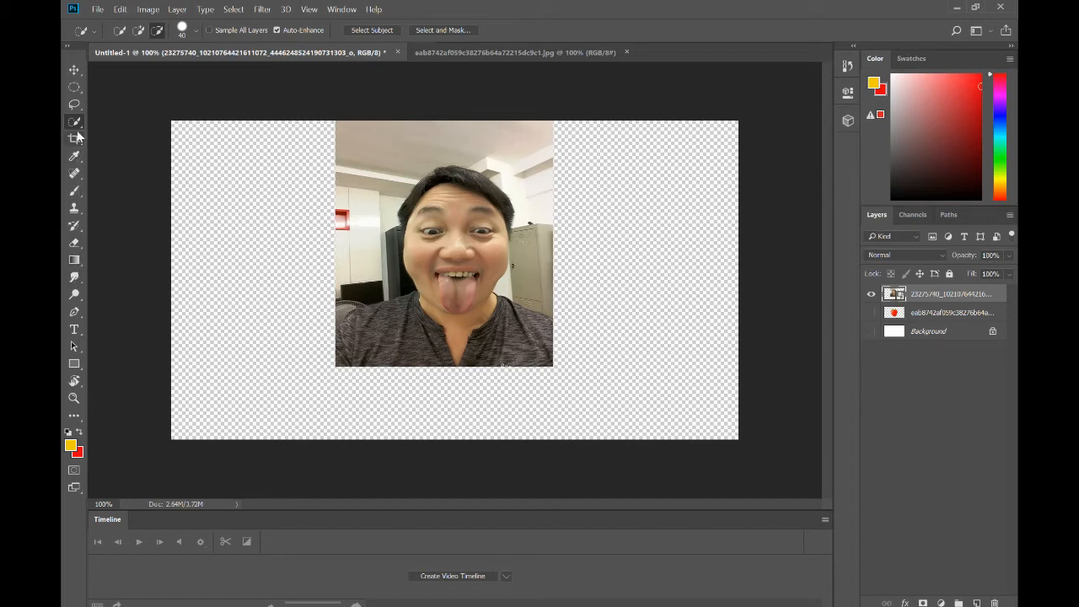
- Rasterize the selfie layer and erase its outer edges around the head with a 175 px Eraser
{"action": "left_click", "coordinate": [74, 246]}
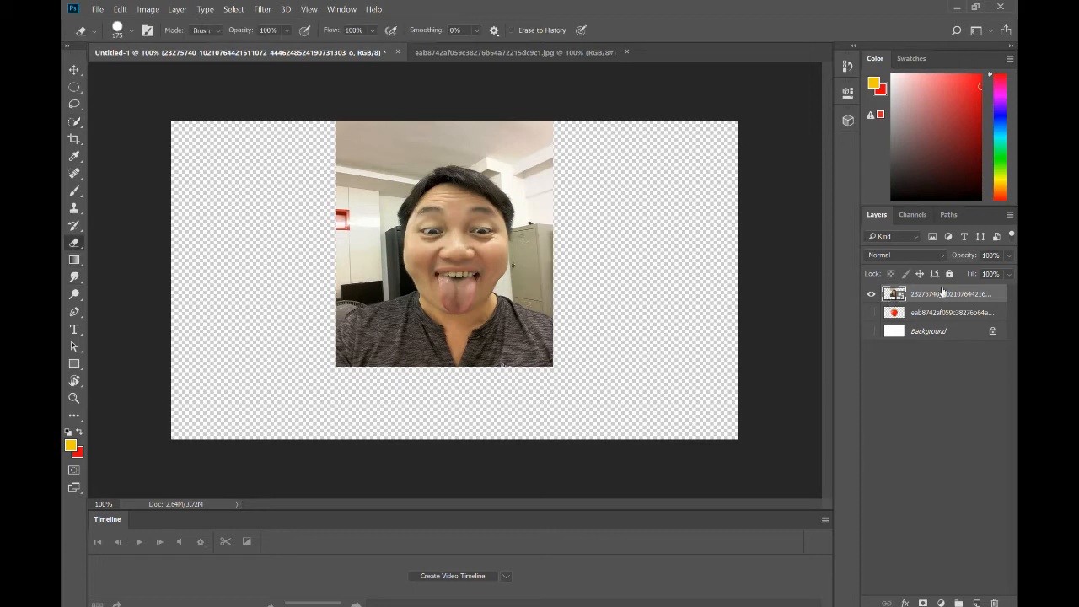
{"action": "right_click", "coordinate": [916, 302]}
{"action": "left_click", "coordinate": [941, 280]}
{"action": "mouse_move", "coordinate": [266, 289]}
{"action": "left_mouse_down"}
{"action": "mouse_move", "coordinate": [334, 340]}
{"action": "mouse_move", "coordinate": [401, 355]}
{"action": "mouse_move", "coordinate": [511, 358]}
{"action": "mouse_move", "coordinate": [548, 331]}
{"action": "mouse_move", "coordinate": [568, 251]}
{"action": "mouse_move", "coordinate": [568, 192]}
{"action": "mouse_move", "coordinate": [556, 139]}
{"action": "mouse_move", "coordinate": [505, 70]}
{"action": "mouse_move", "coordinate": [355, 76]}
{"action": "mouse_move", "coordinate": [310, 124]}
{"action": "mouse_move", "coordinate": [301, 251]}
{"action": "mouse_move", "coordinate": [331, 325]}
{"action": "mouse_move", "coordinate": [365, 354]}
{"action": "left_mouse_up"}
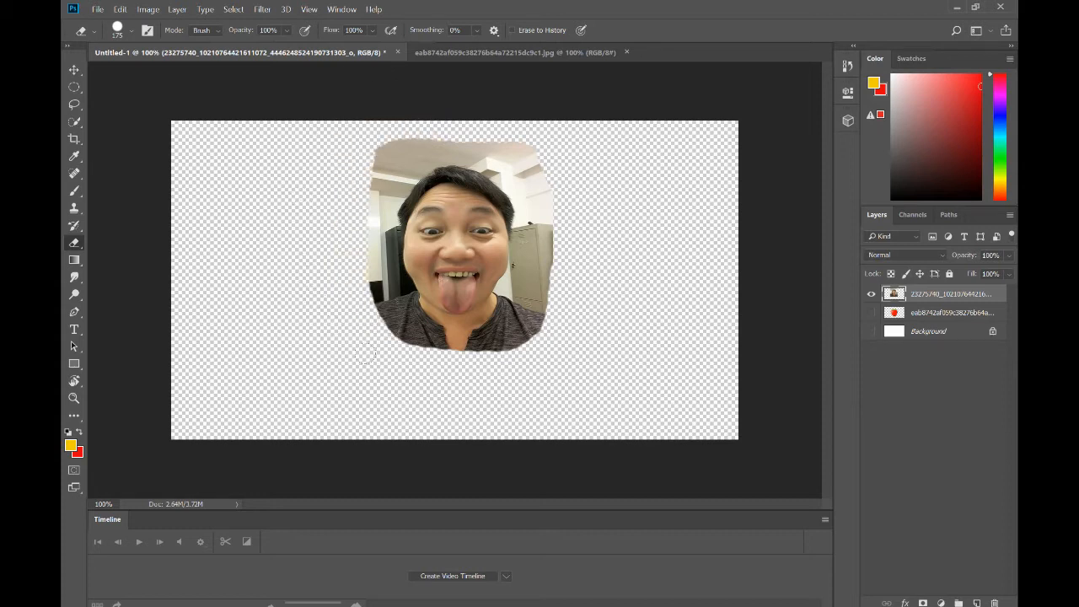
{"action": "mouse_move", "coordinate": [592, 243]}
{"action": "left_mouse_down"}
{"action": "mouse_move", "coordinate": [507, 358]}
{"action": "mouse_move", "coordinate": [474, 371]}
{"action": "mouse_move", "coordinate": [499, 357]}
{"action": "mouse_move", "coordinate": [543, 204]}
{"action": "mouse_move", "coordinate": [537, 135]}
{"action": "mouse_move", "coordinate": [512, 94]}
{"action": "mouse_move", "coordinate": [306, 139]}
{"action": "mouse_move", "coordinate": [263, 258]}
{"action": "left_mouse_up"}
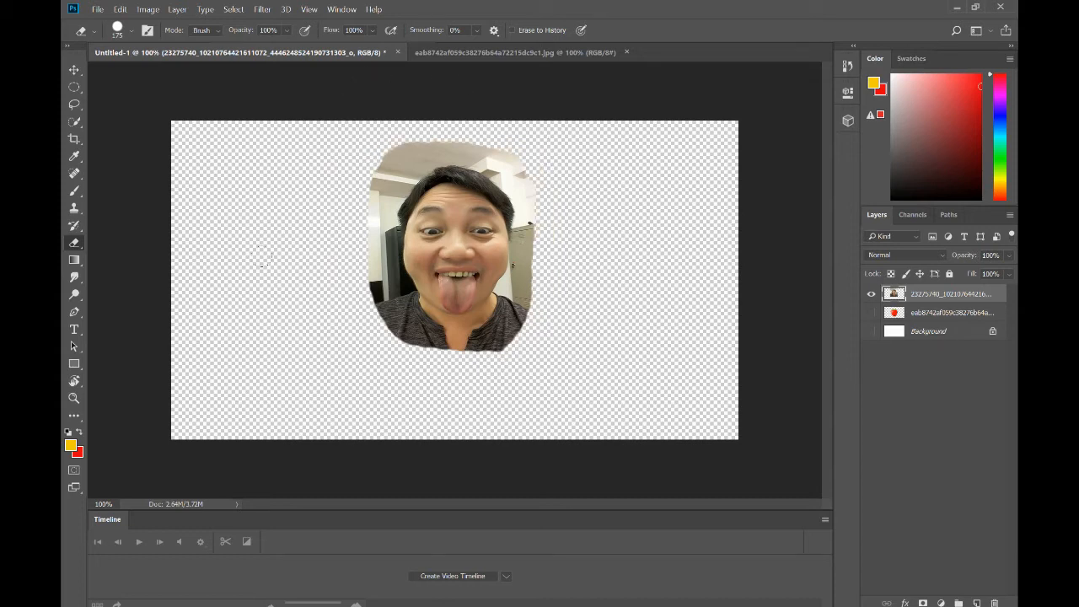
- Show the strawberry layer and move the trimmed selfie down over the strawberry's body
{"action": "left_click", "coordinate": [74, 69]}
{"action": "mouse_move", "coordinate": [451, 204]}
{"action": "left_mouse_down"}
{"action": "mouse_move", "coordinate": [374, 300]}
{"action": "mouse_move", "coordinate": [451, 227]}
{"action": "left_mouse_up"}
{"action": "left_click", "coordinate": [870, 313]}
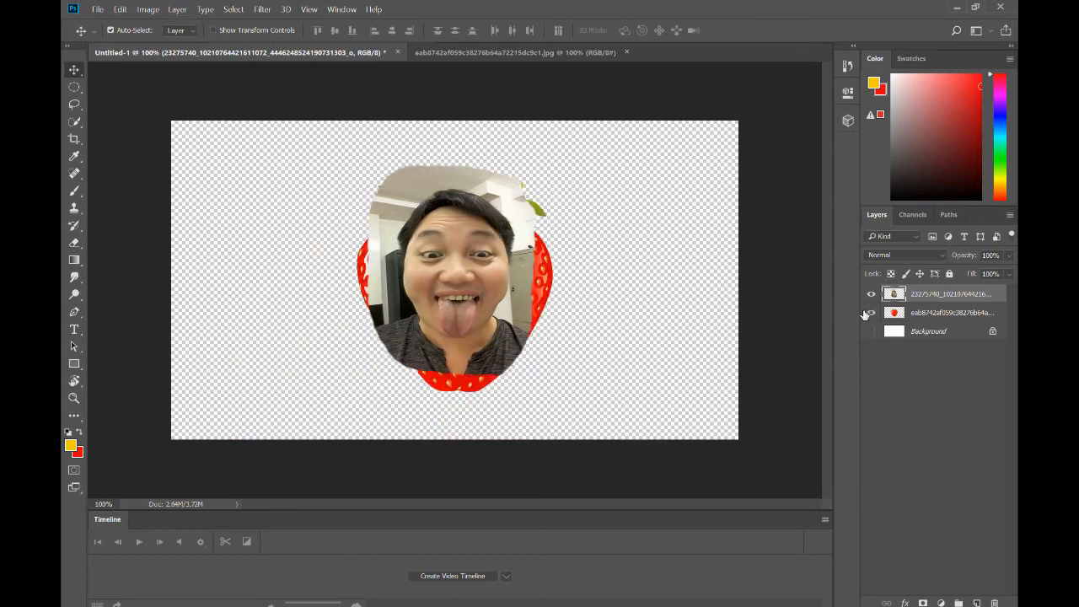
{"action": "left_click_drag", "start_coordinate": [508, 271], "coordinate": [497, 293]}
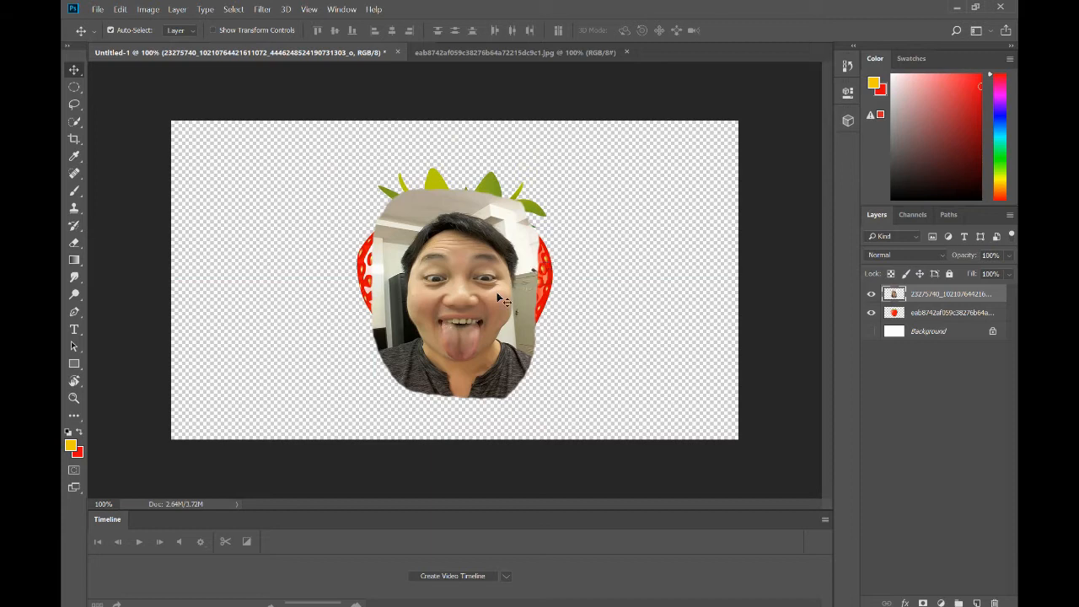
- Scale the selfie to about 88% width and 77% height with Free Transform and fit it inside the strawberry
{"action": "left_click", "coordinate": [123, 8]}
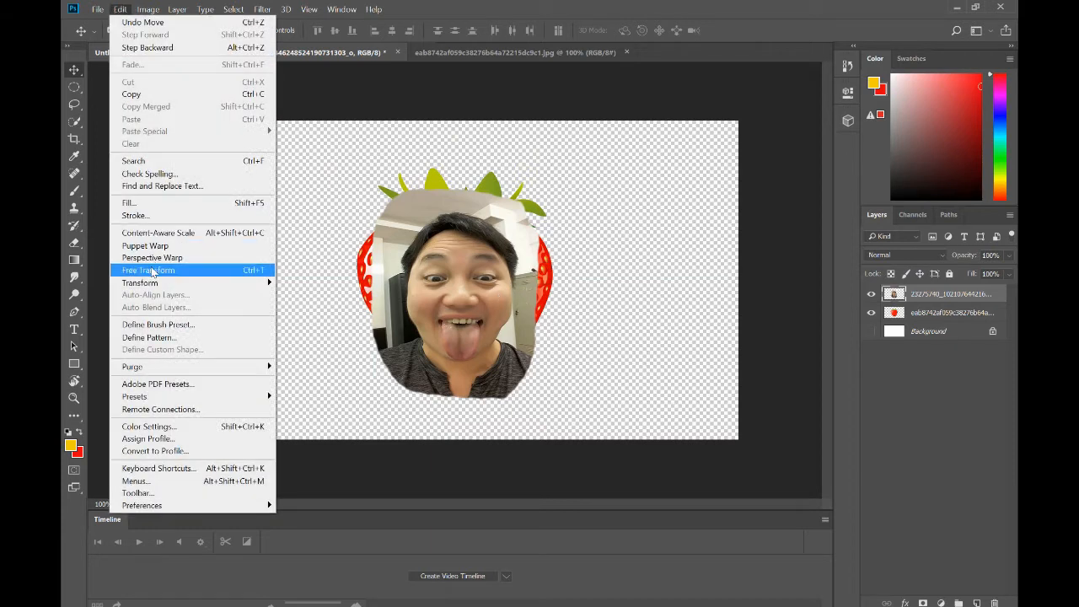
{"action": "left_click", "coordinate": [152, 270]}
{"action": "left_click_drag", "start_coordinate": [537, 185], "coordinate": [518, 236]}
{"action": "left_click_drag", "start_coordinate": [468, 317], "coordinate": [482, 295]}
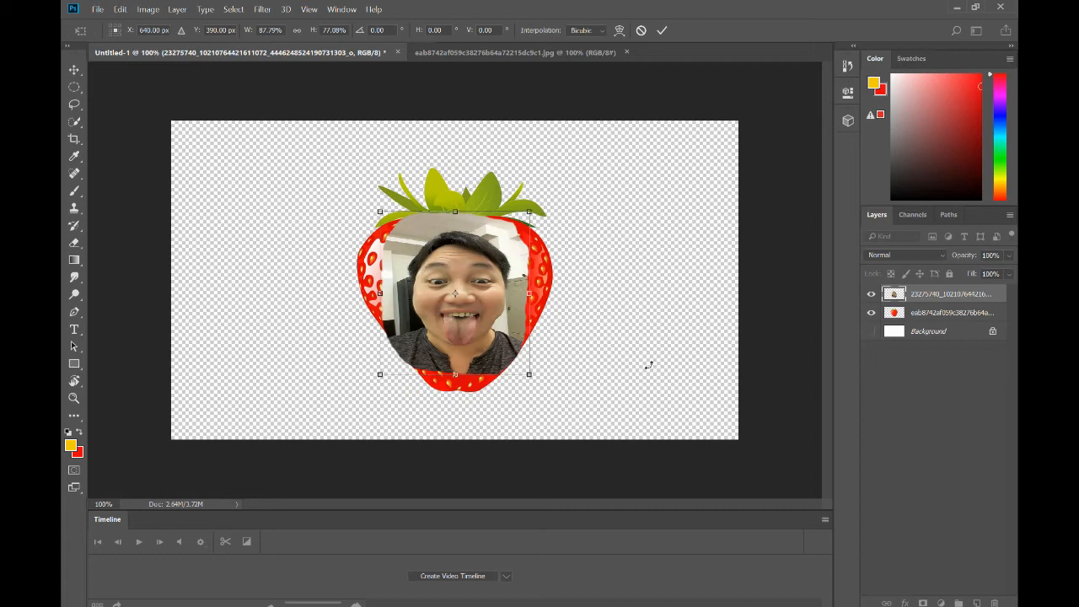
{"action": "key", "text": "Return"}
- Hide the selfie layer and make a circular marquee selection in the middle of the strawberry
{"action": "left_click", "coordinate": [871, 293]}
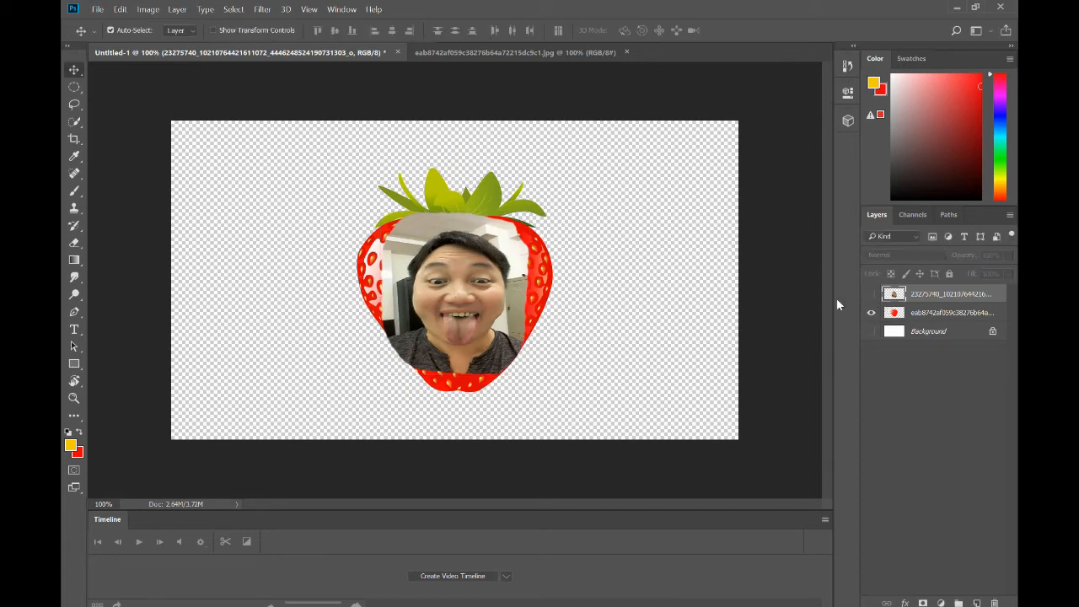
{"action": "left_click", "coordinate": [74, 87]}
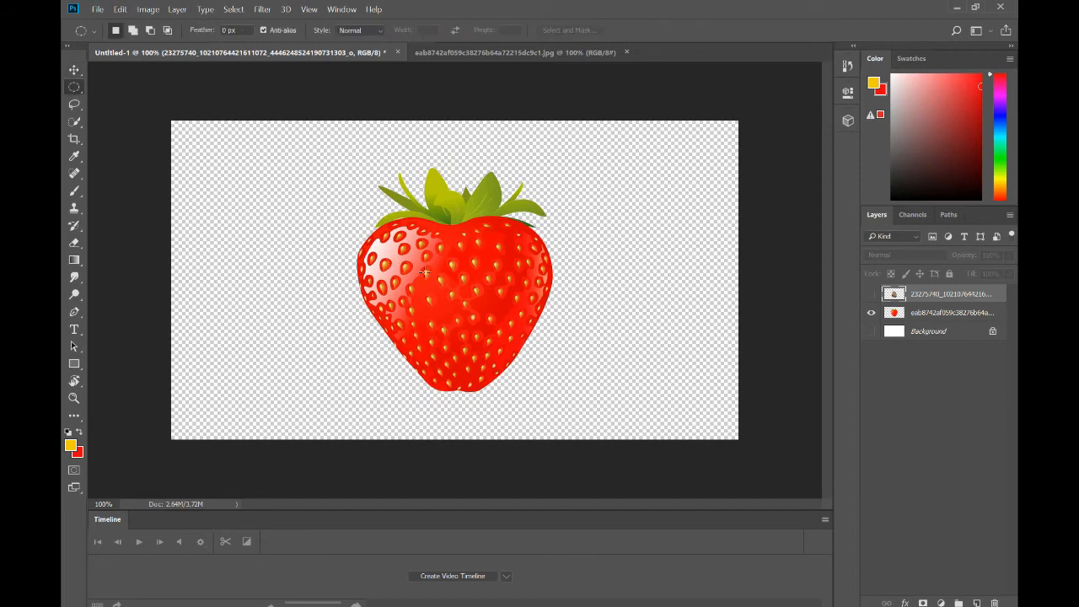
{"action": "left_click_drag", "start_coordinate": [415, 261], "coordinate": [532, 361]}
{"action": "left_click_drag", "start_coordinate": [502, 307], "coordinate": [497, 293]}
- Invert the circular selection and make the strawberry layer the active layer
{"action": "right_click", "coordinate": [495, 311]}
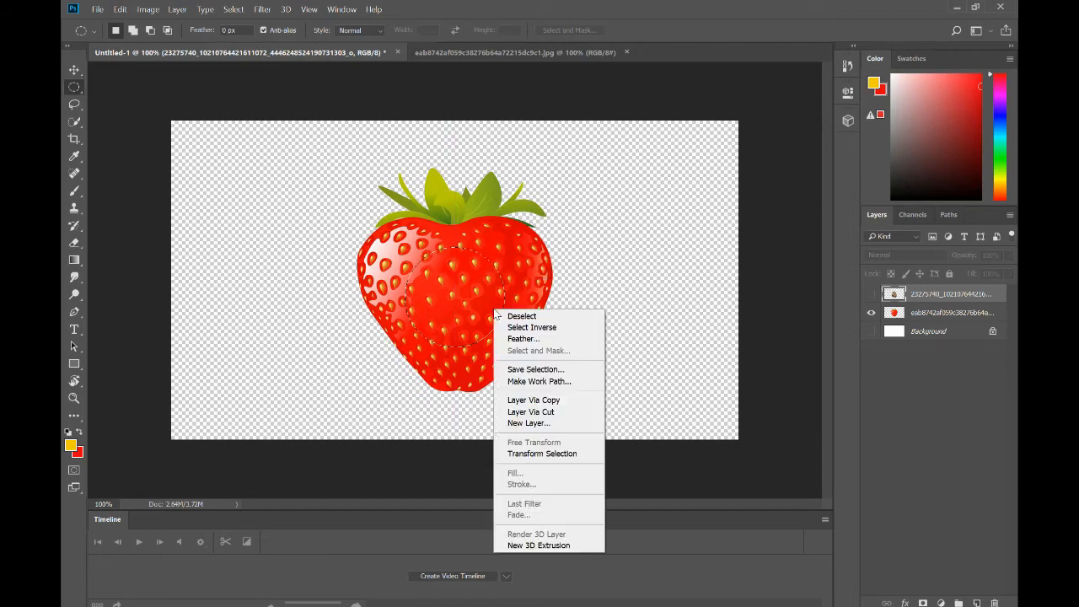
{"action": "left_click", "coordinate": [537, 329]}
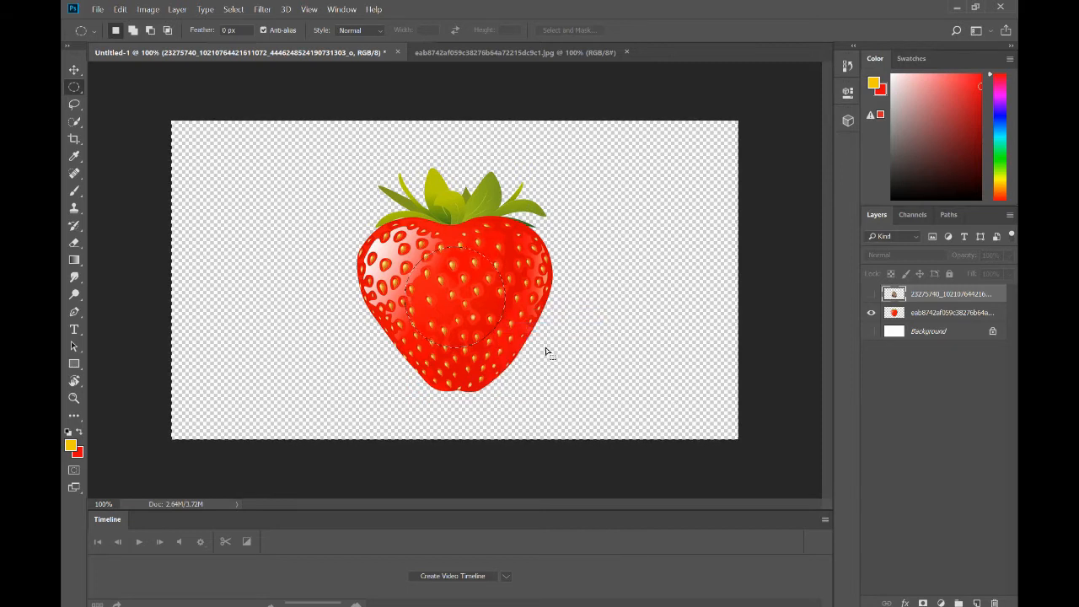
{"action": "right_click", "coordinate": [497, 319]}
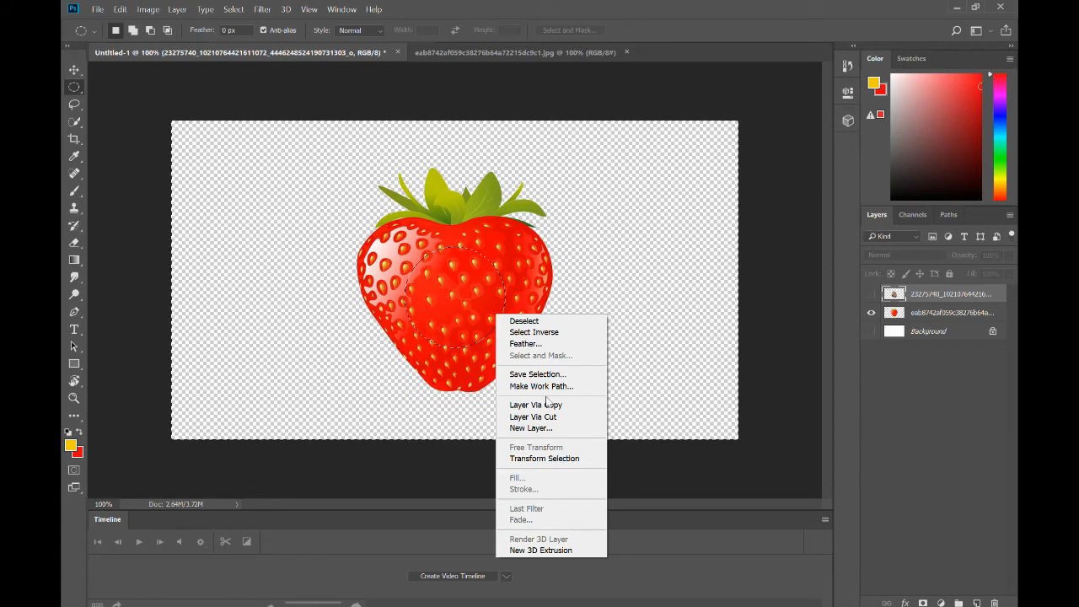
{"action": "left_click", "coordinate": [935, 309]}
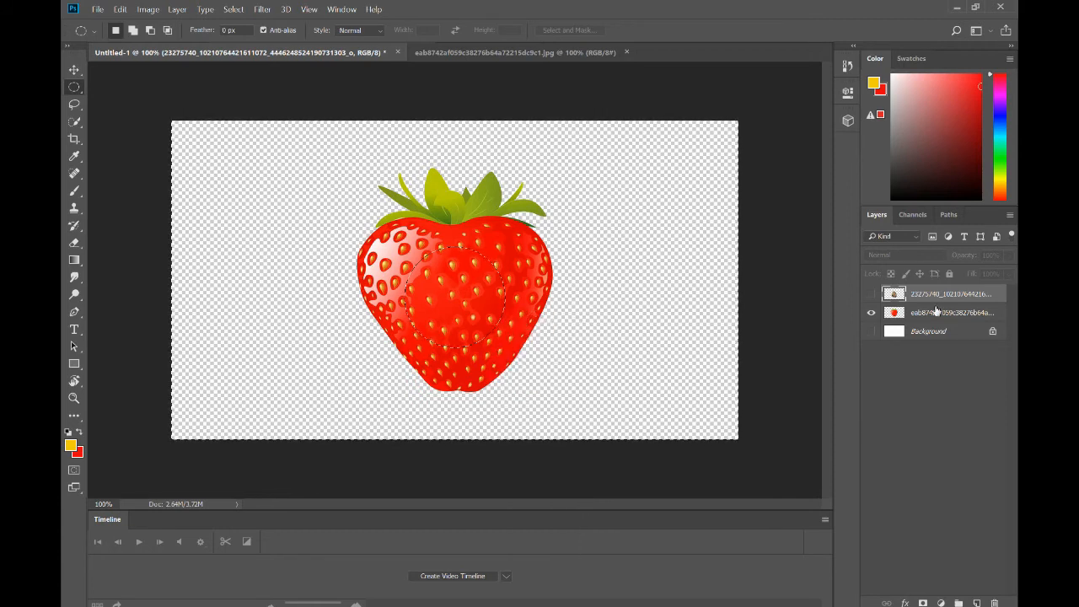
{"action": "left_click", "coordinate": [935, 312]}
- Refine the strawberry selection's edge with Select and Mask, using Smooth 12, Feather 23.1 px and Shift Edge -6%
{"action": "right_click", "coordinate": [493, 291]}
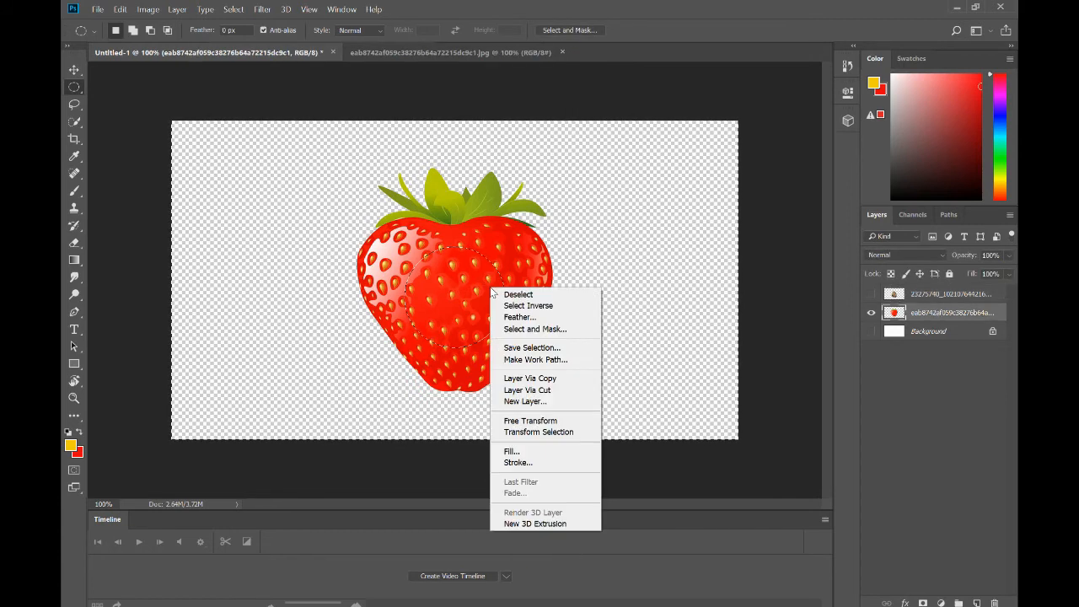
{"action": "left_click", "coordinate": [556, 329]}
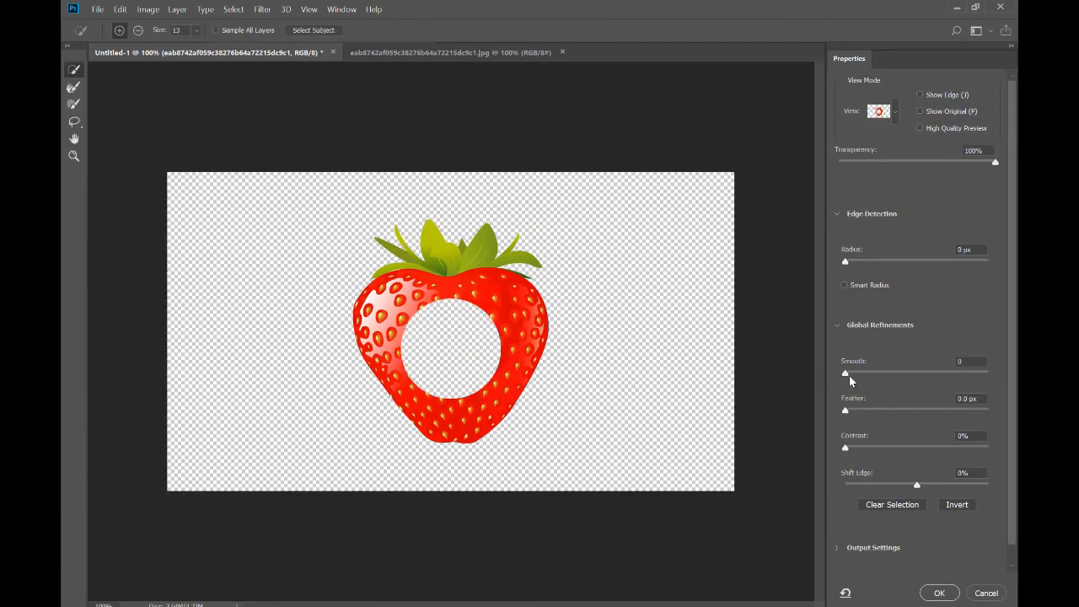
{"action": "left_click_drag", "start_coordinate": [845, 373], "coordinate": [862, 375]}
{"action": "left_click_drag", "start_coordinate": [846, 411], "coordinate": [908, 414]}
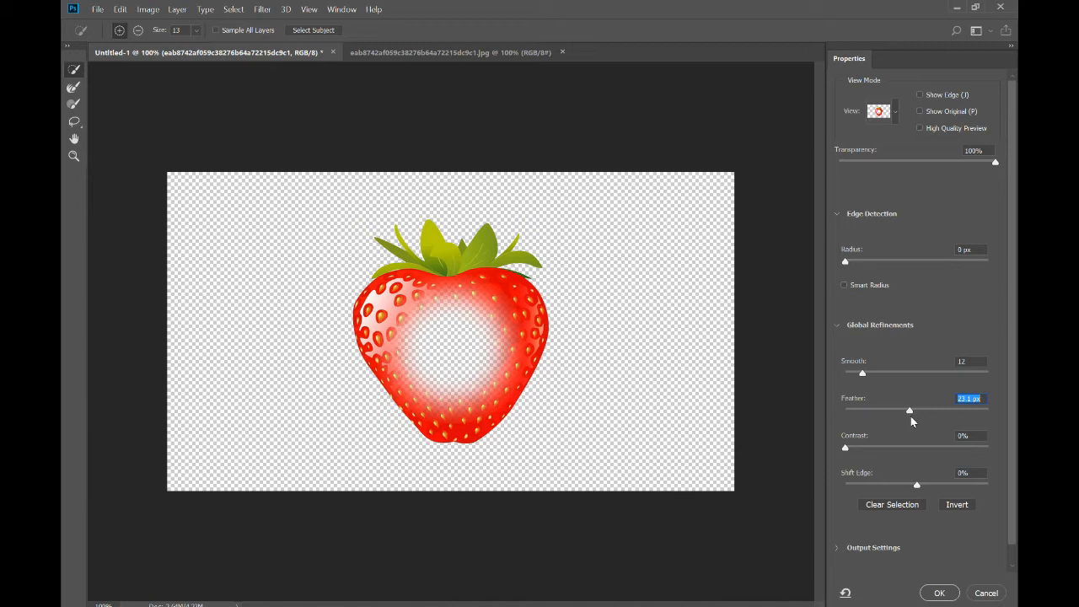
{"action": "left_click_drag", "start_coordinate": [910, 413], "coordinate": [913, 411]}
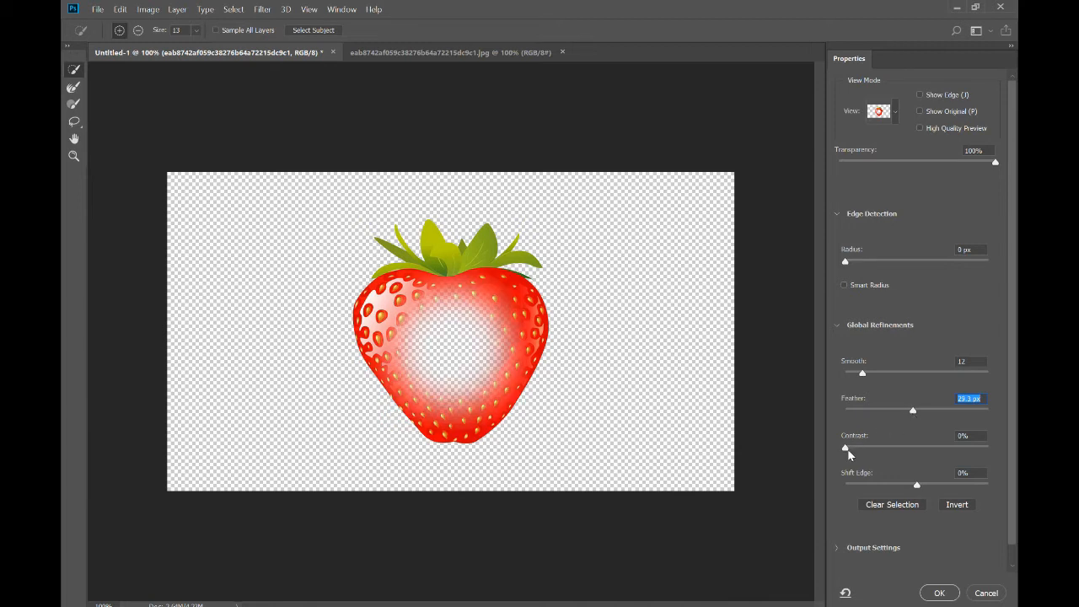
{"action": "mouse_move", "coordinate": [917, 487]}
{"action": "left_mouse_down"}
{"action": "mouse_move", "coordinate": [874, 498]}
{"action": "mouse_move", "coordinate": [929, 499]}
{"action": "mouse_move", "coordinate": [887, 503]}
{"action": "mouse_move", "coordinate": [913, 497]}
{"action": "left_mouse_up"}
{"action": "mouse_move", "coordinate": [912, 417]}
{"action": "left_mouse_down"}
{"action": "mouse_move", "coordinate": [923, 413]}
{"action": "mouse_move", "coordinate": [909, 416]}
{"action": "left_mouse_up"}
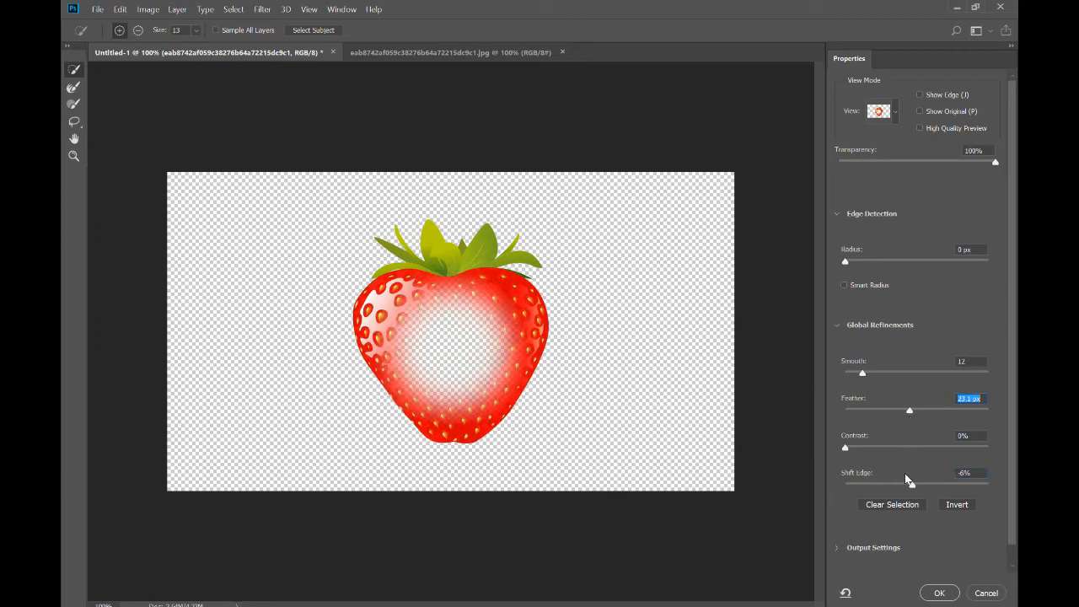
{"action": "left_click", "coordinate": [938, 593]}
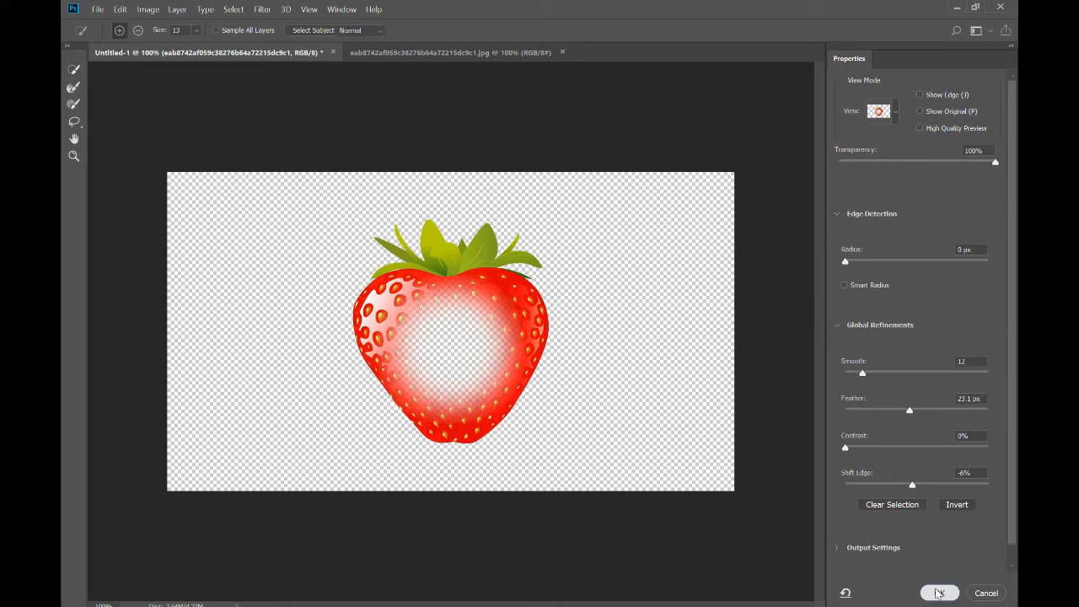
- Cut the selected outer part of the strawberry onto a new layer and hide the layer holding the leftover centre
{"action": "right_click", "coordinate": [496, 313]}
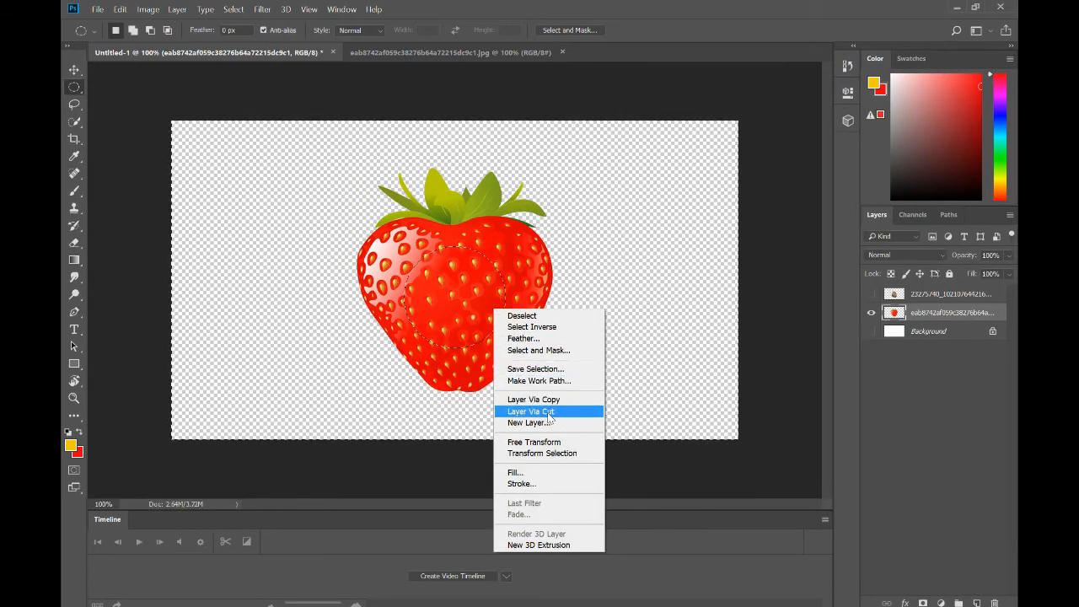
{"action": "left_click", "coordinate": [548, 413]}
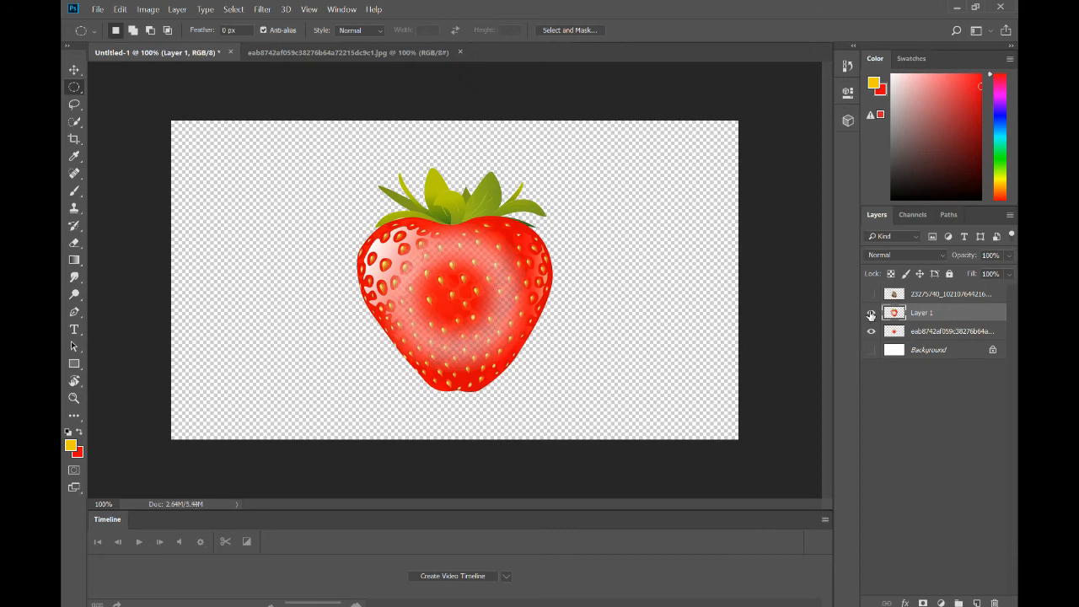
{"action": "left_click", "coordinate": [871, 331]}
{"action": "left_click", "coordinate": [871, 330]}
{"action": "left_click", "coordinate": [871, 332]}
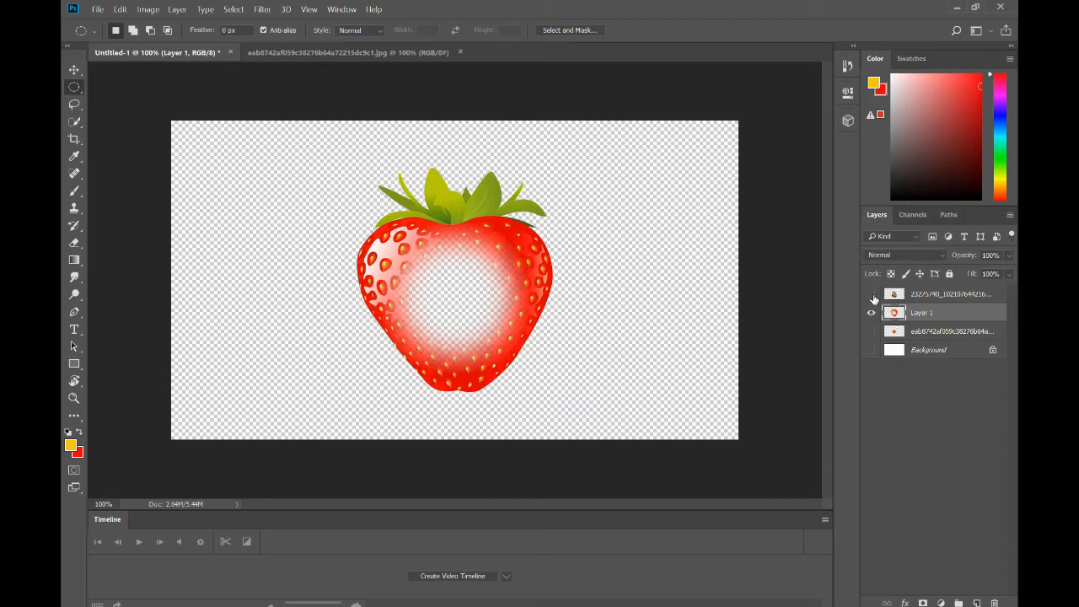
- Show the selfie layer and move it beneath the cut-out strawberry ring in the layer order
{"action": "left_click", "coordinate": [871, 296]}
{"action": "left_click_drag", "start_coordinate": [936, 295], "coordinate": [944, 318]}
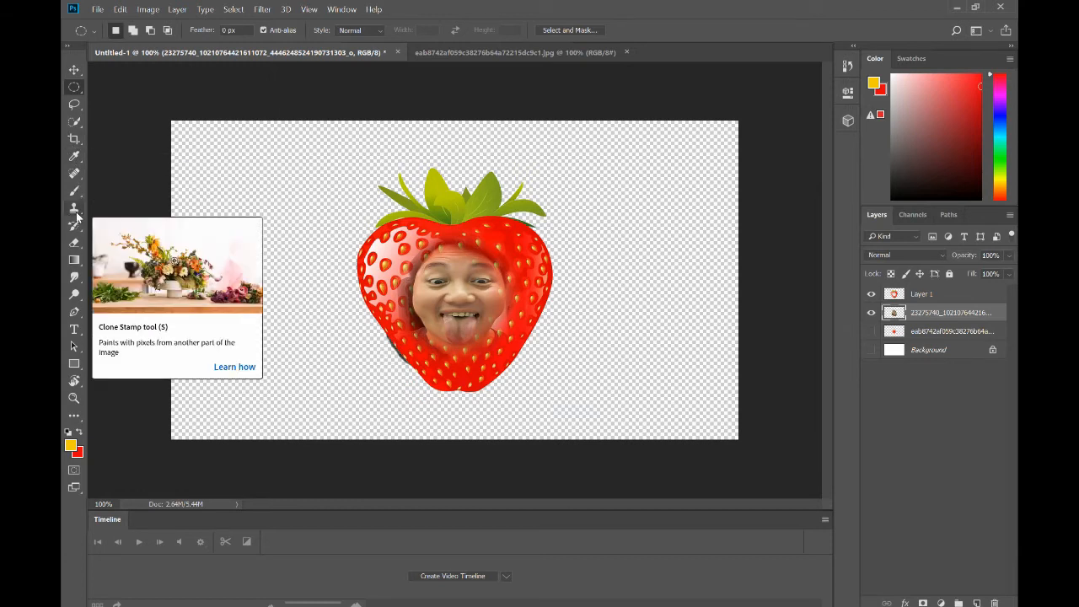
- Erase the selfie remnants sticking out past the strawberry's lower left side with the 175 px Eraser
{"action": "left_click", "coordinate": [75, 243]}
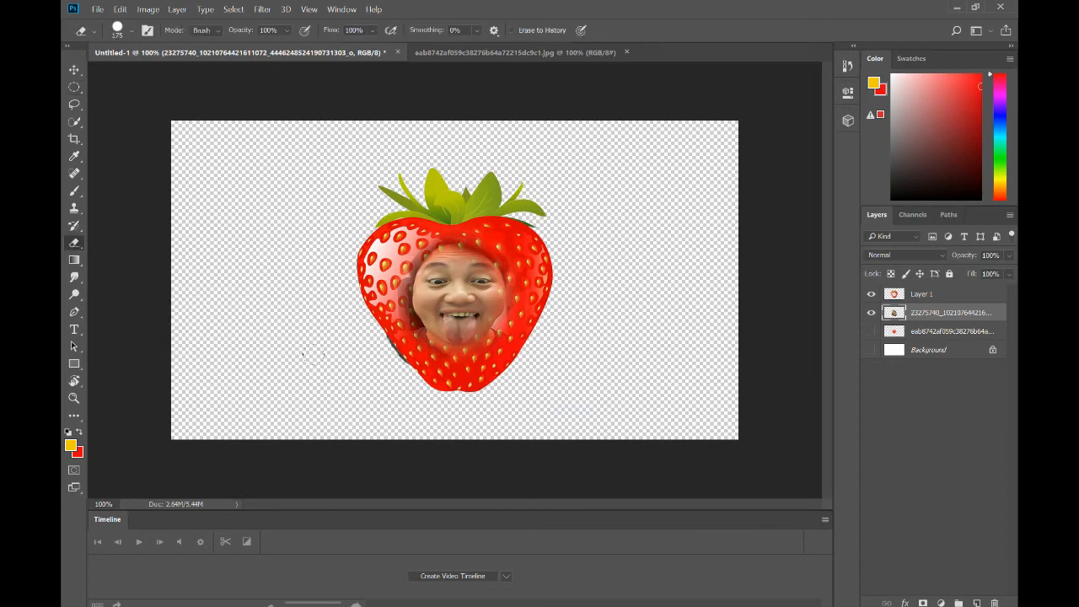
{"action": "left_click_drag", "start_coordinate": [327, 328], "coordinate": [368, 369]}
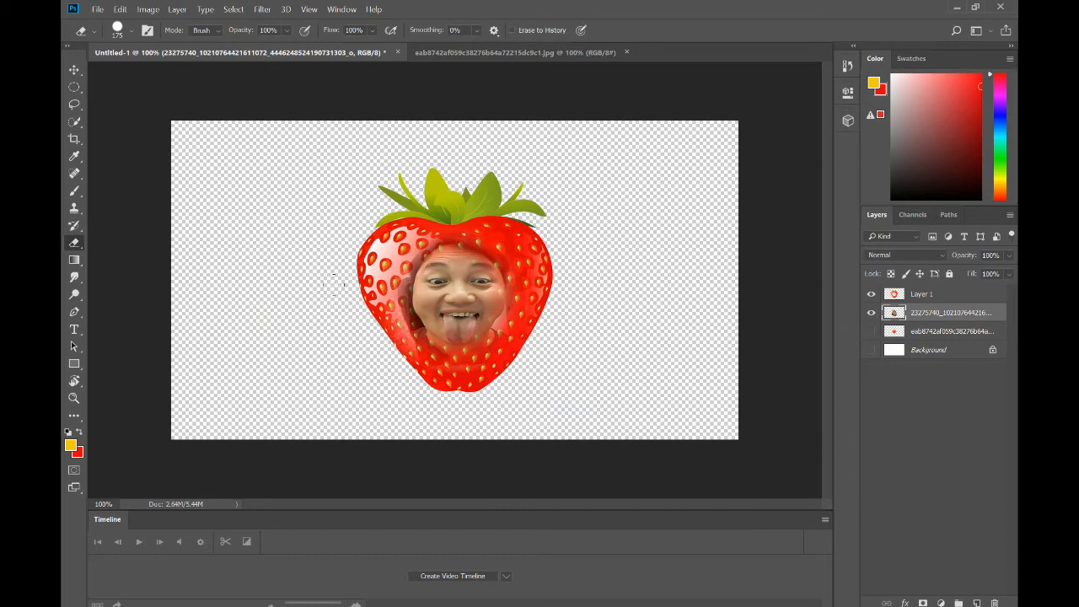
{"action": "left_click_drag", "start_coordinate": [340, 305], "coordinate": [349, 316]}
{"action": "mouse_move", "coordinate": [333, 269]}
{"action": "left_mouse_down"}
{"action": "mouse_move", "coordinate": [354, 339]}
{"action": "mouse_move", "coordinate": [422, 361]}
{"action": "mouse_move", "coordinate": [473, 364]}
{"action": "mouse_move", "coordinate": [519, 328]}
{"action": "mouse_move", "coordinate": [472, 354]}
{"action": "mouse_move", "coordinate": [425, 357]}
{"action": "mouse_move", "coordinate": [331, 312]}
{"action": "left_mouse_up"}
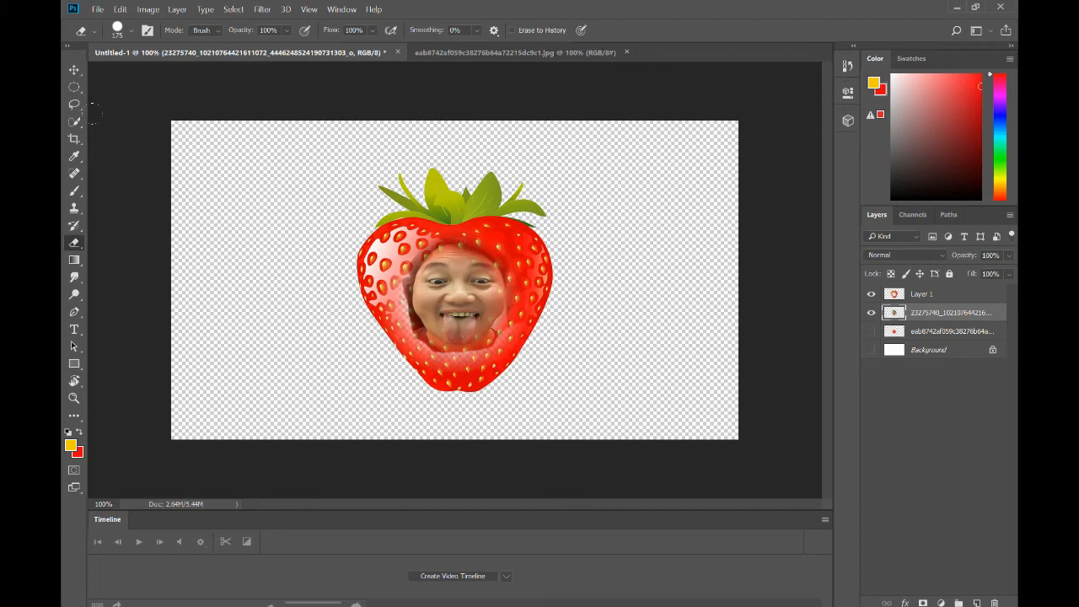
- Enlarge the selfie with Free Transform to about 129% width and 126% height, and centre the face in the strawberry's opening
{"action": "left_click", "coordinate": [121, 12]}
{"action": "left_click", "coordinate": [257, 270]}
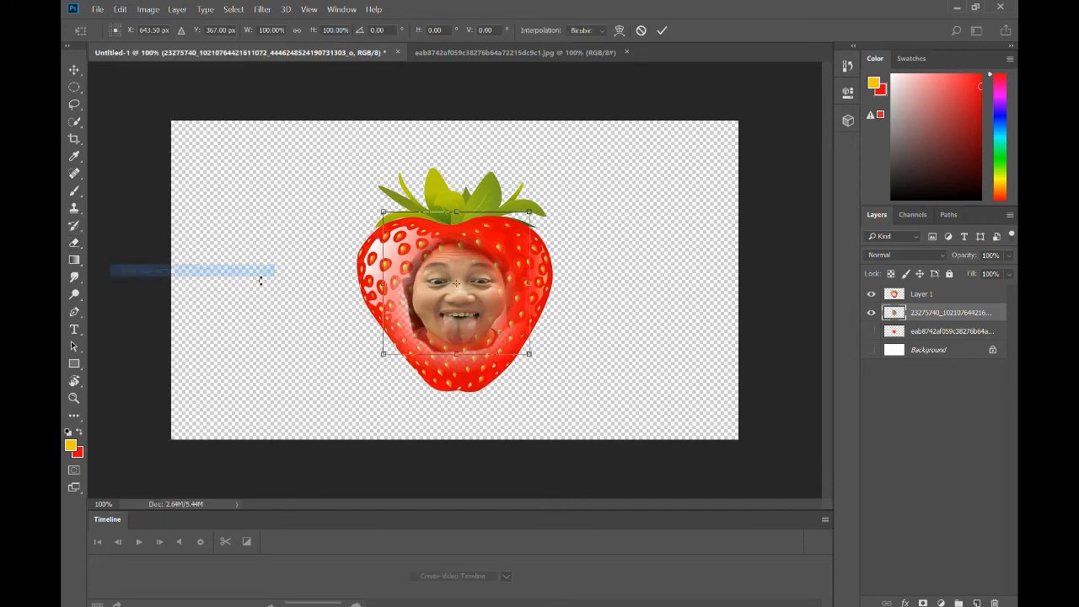
{"action": "left_click_drag", "start_coordinate": [377, 358], "coordinate": [357, 376]}
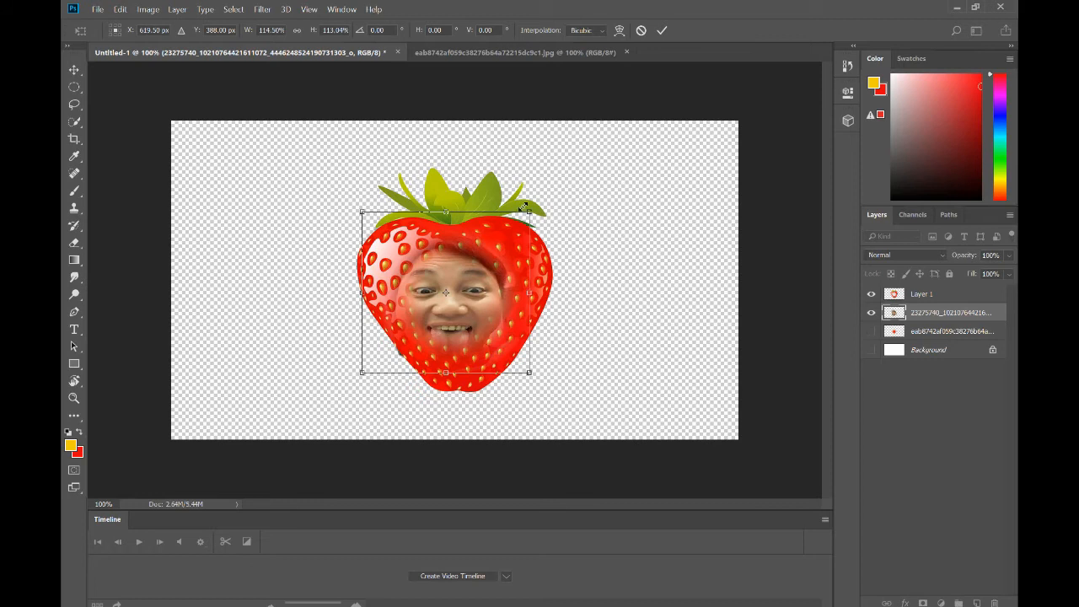
{"action": "left_click_drag", "start_coordinate": [524, 205], "coordinate": [539, 195]}
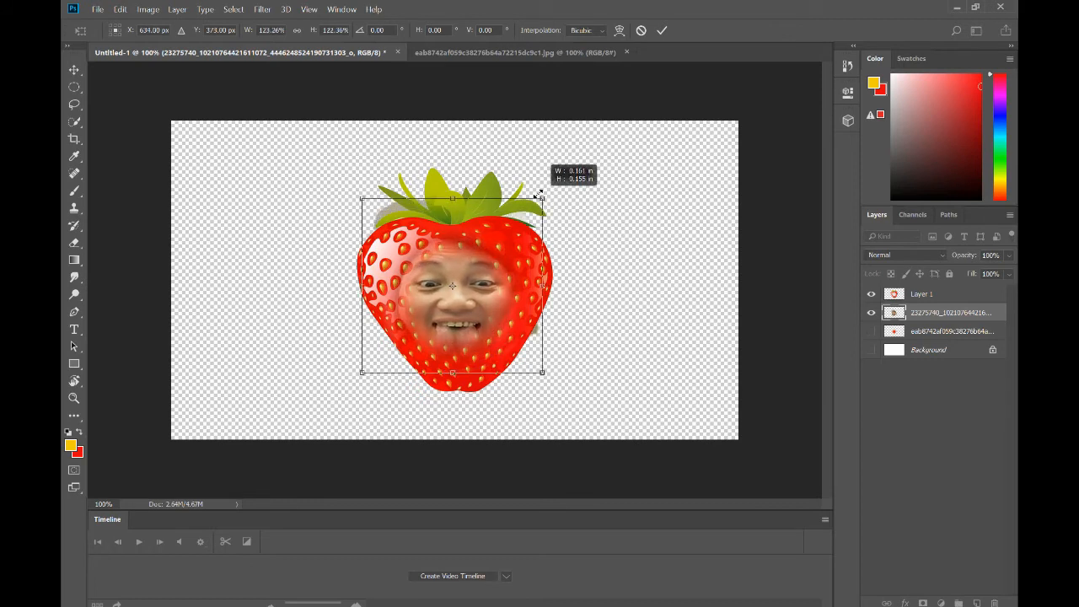
{"action": "left_click_drag", "start_coordinate": [475, 299], "coordinate": [477, 300]}
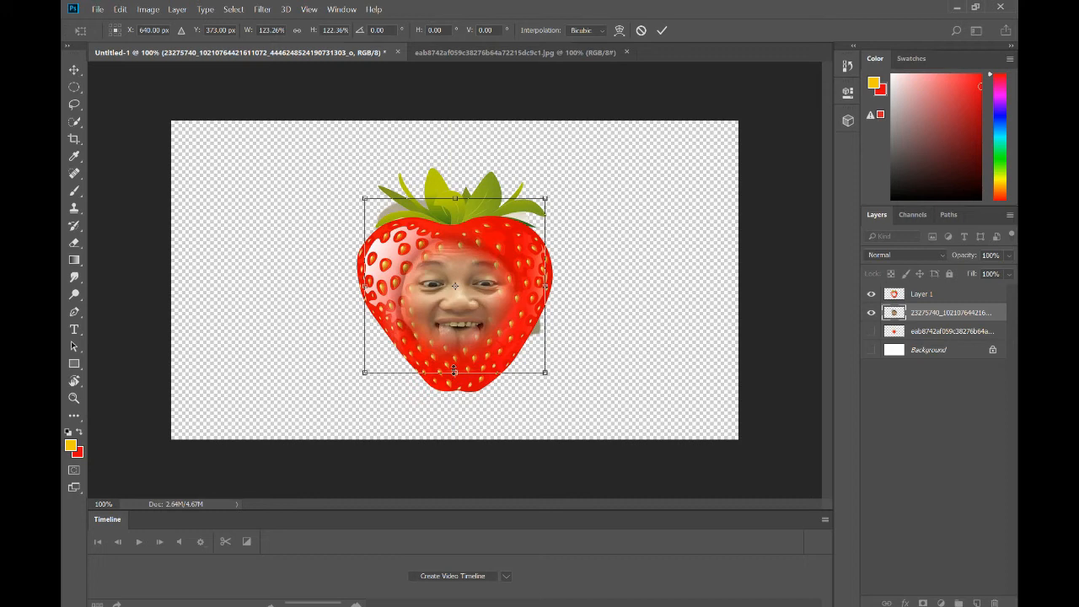
{"action": "left_click_drag", "start_coordinate": [475, 327], "coordinate": [460, 314]}
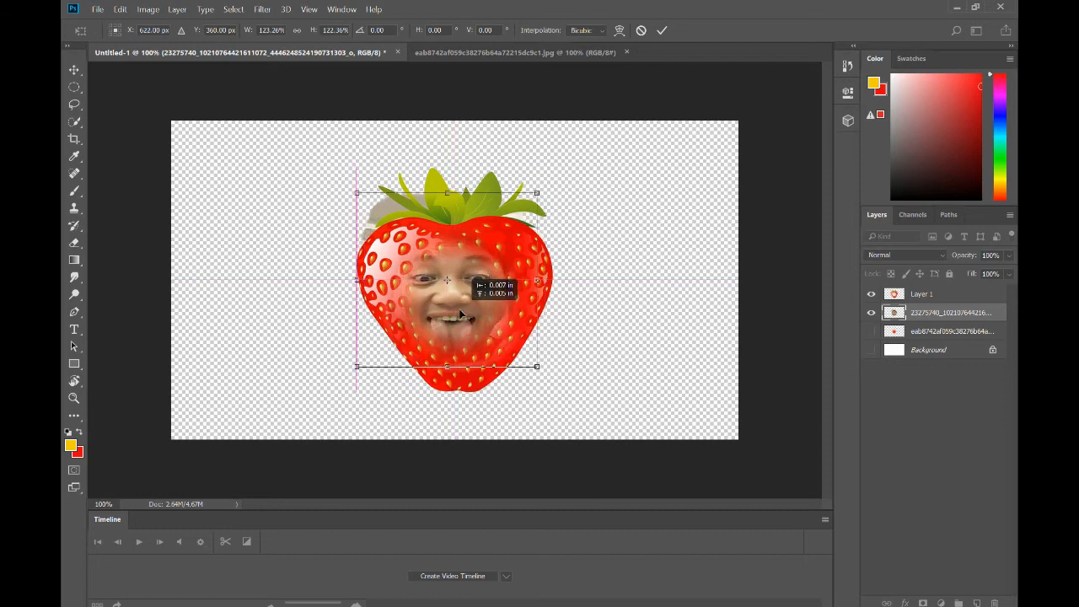
{"action": "left_click_drag", "start_coordinate": [460, 314], "coordinate": [463, 314]}
{"action": "left_click_drag", "start_coordinate": [366, 366], "coordinate": [356, 371]}
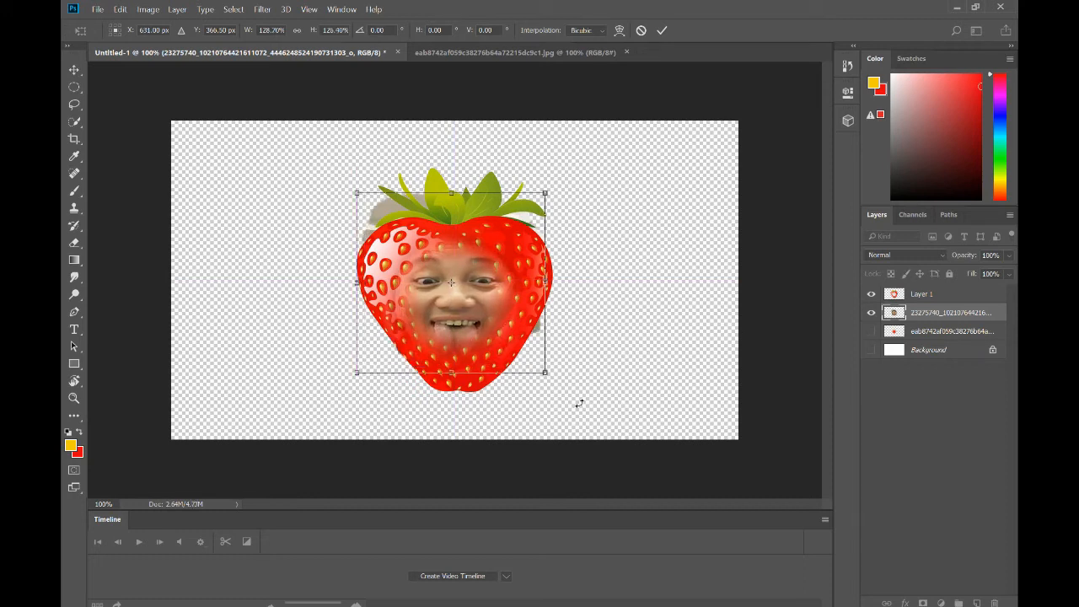
{"action": "left_click", "coordinate": [75, 242]}
{"action": "left_click", "coordinate": [525, 245]}
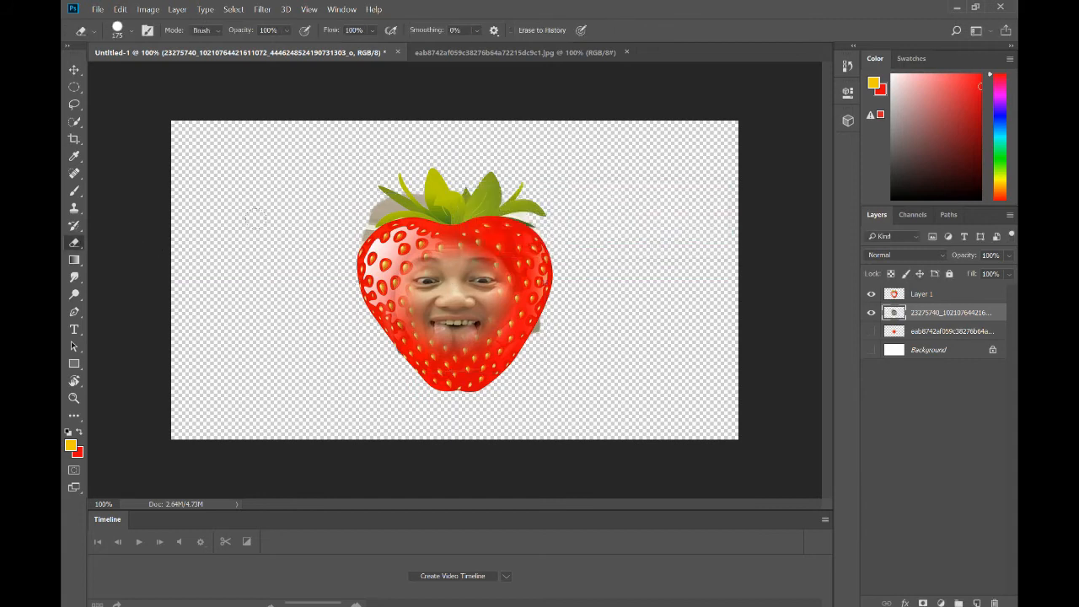
- Erase the selfie parts showing around the strawberry's leaves and lower edges with the 175 px Eraser
{"action": "mouse_move", "coordinate": [302, 199]}
{"action": "left_mouse_down"}
{"action": "mouse_move", "coordinate": [365, 161]}
{"action": "mouse_move", "coordinate": [418, 159]}
{"action": "left_mouse_up"}
{"action": "left_click", "coordinate": [526, 346]}
{"action": "left_click", "coordinate": [359, 356]}
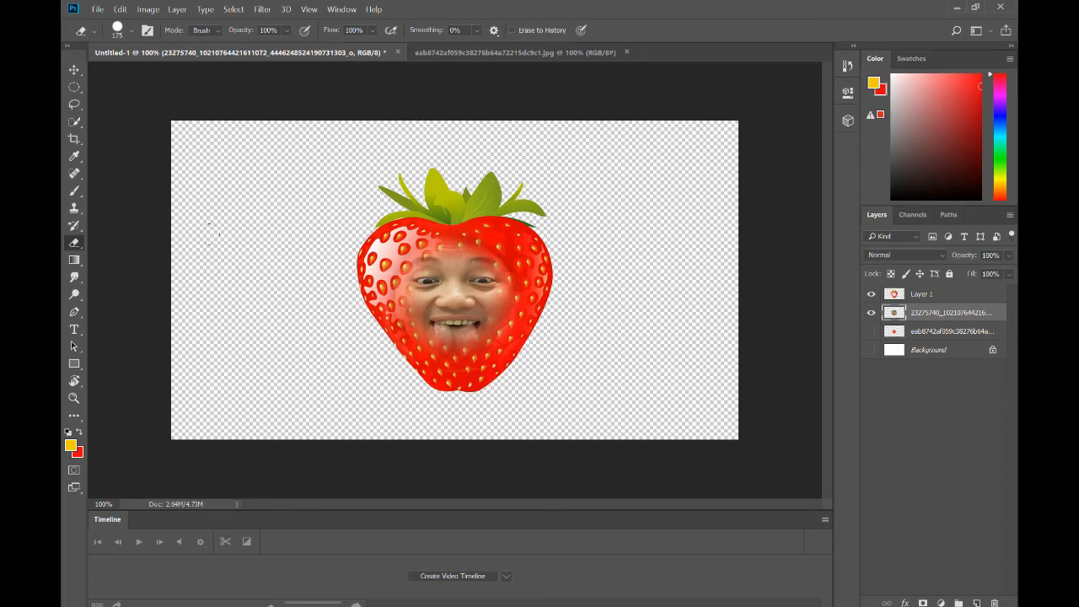
- Raise the selfie layer's saturation to +57 with a Hue/Saturation adjustment
{"action": "left_click", "coordinate": [150, 10]}
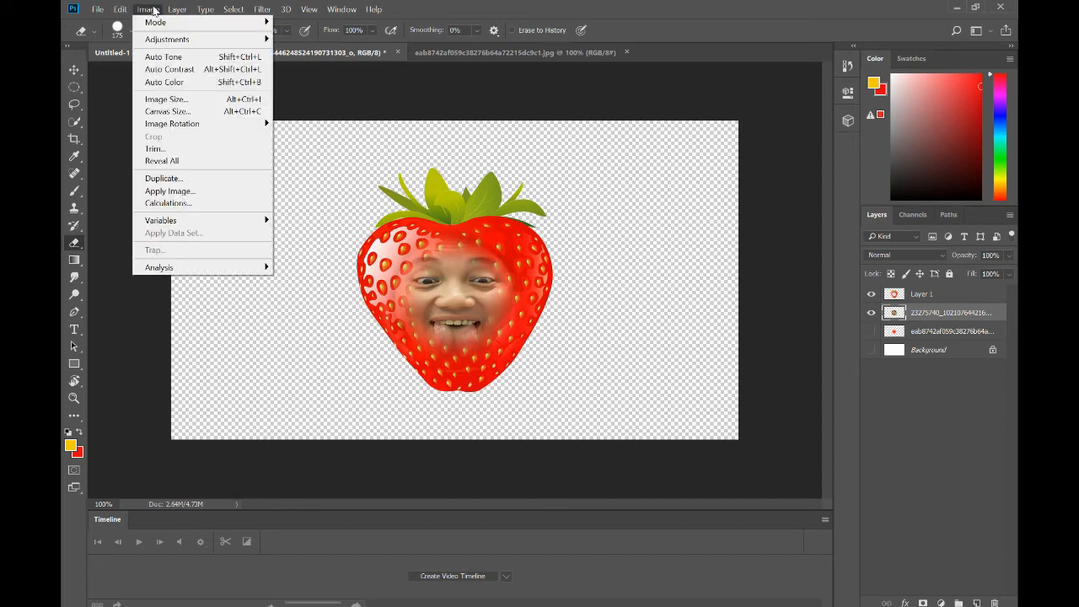
{"action": "mouse_move", "coordinate": [170, 43]}
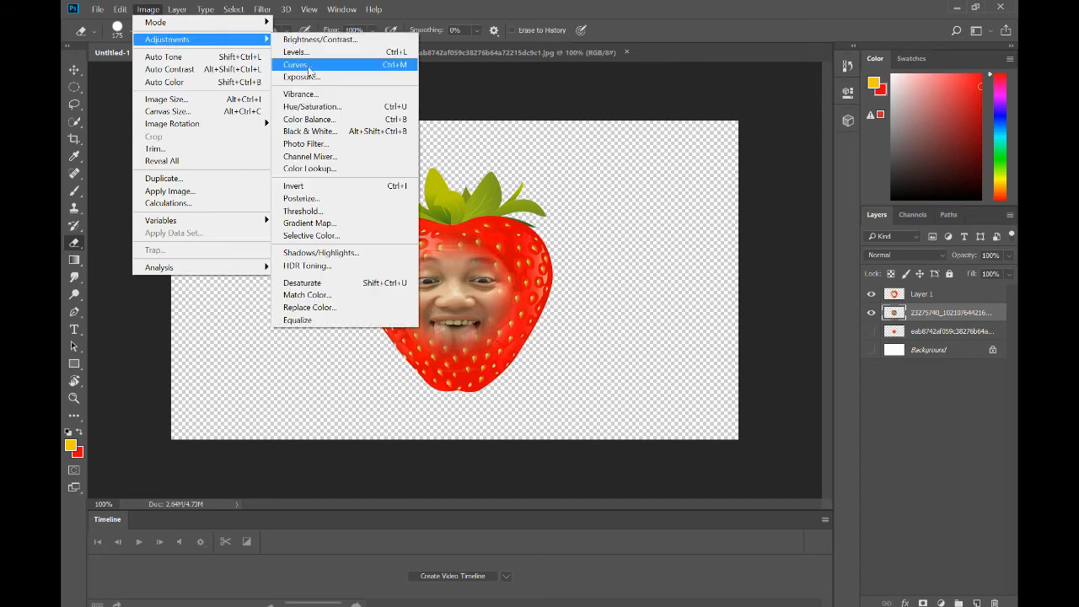
{"action": "left_click", "coordinate": [332, 109]}
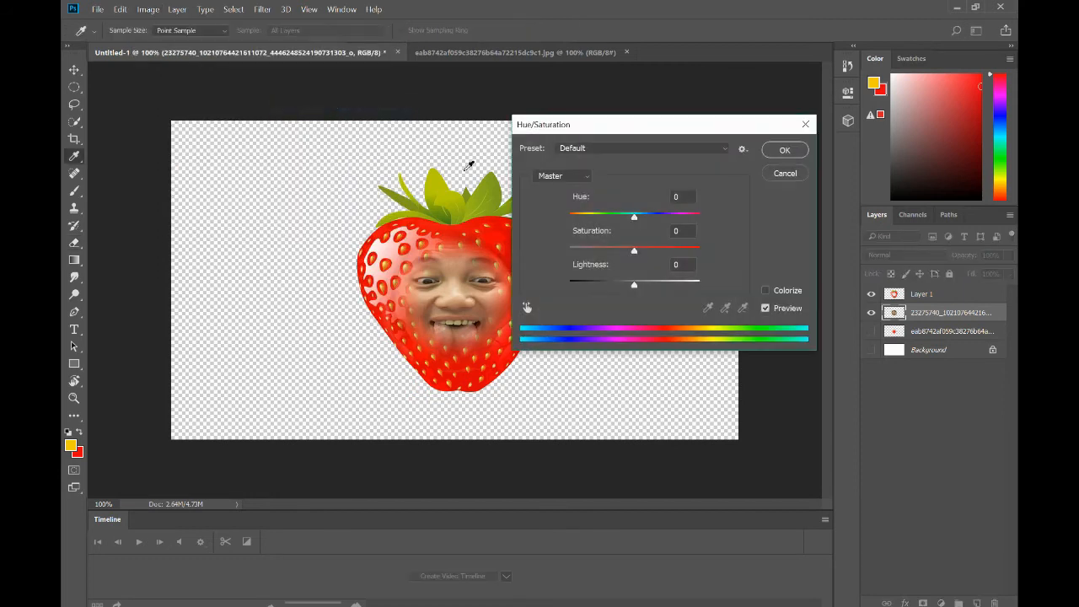
{"action": "left_click_drag", "start_coordinate": [634, 251], "coordinate": [674, 267]}
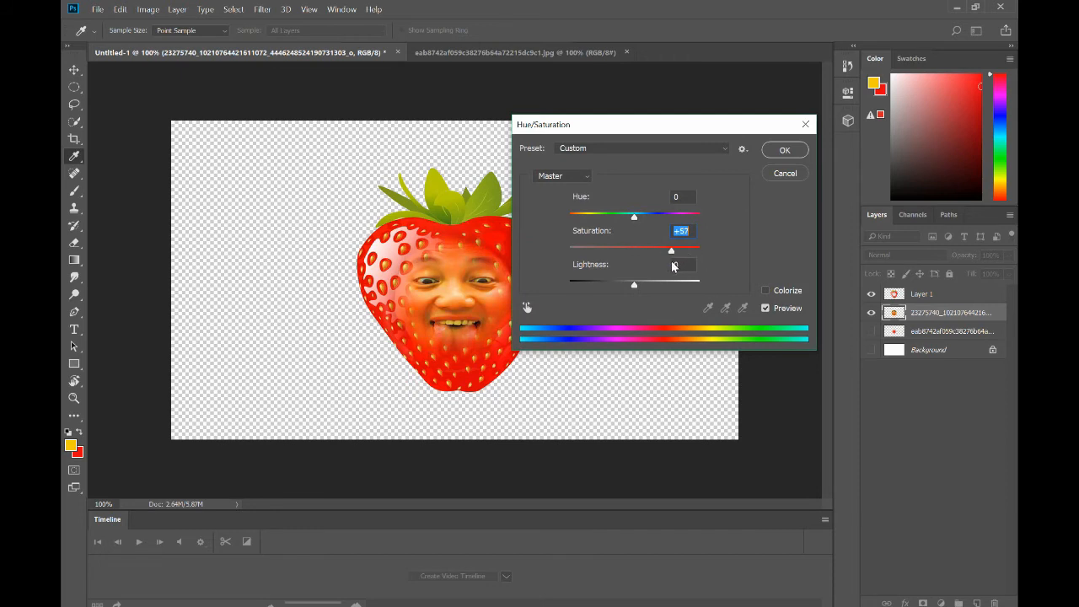
{"action": "left_click", "coordinate": [785, 150]}
{"action": "key", "text": "e"}
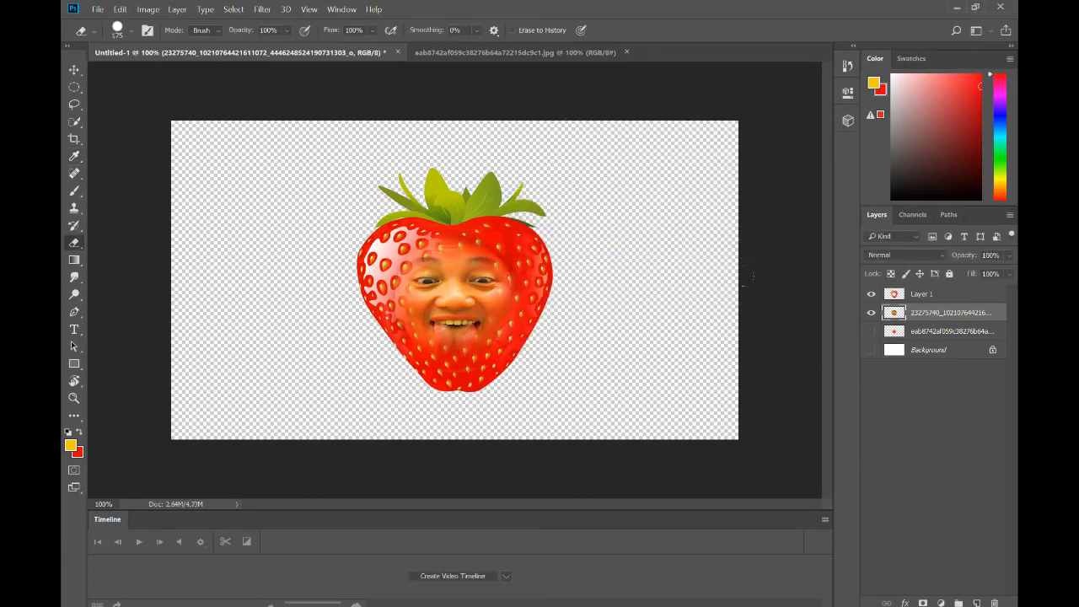
- Show the white Background layer and crop both sides of the canvas to a nearly square frame around the strawberry
{"action": "left_click", "coordinate": [870, 349]}
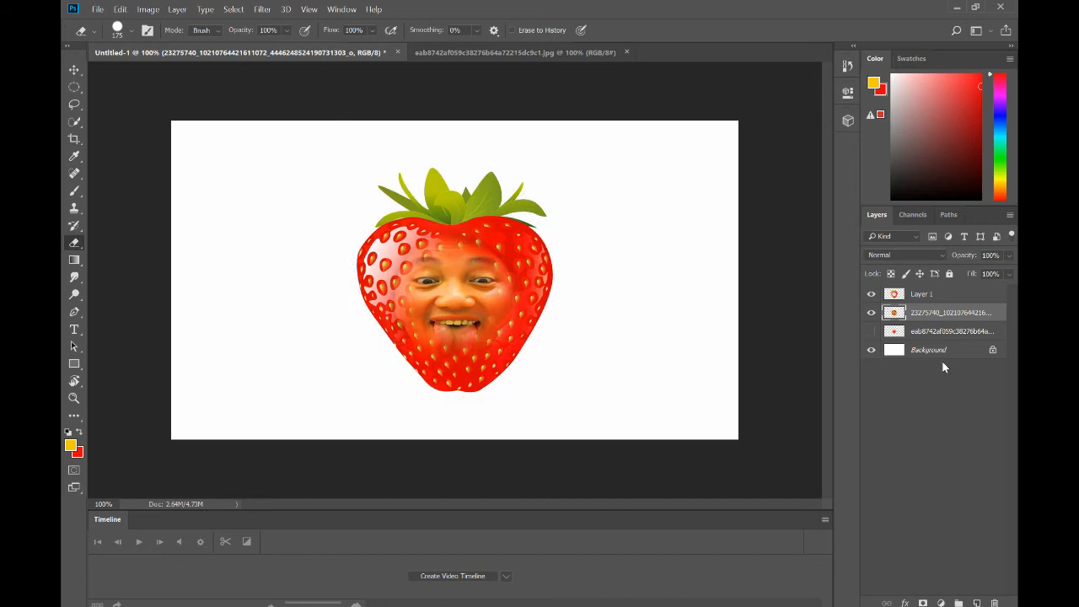
{"action": "left_click", "coordinate": [75, 141]}
{"action": "left_click_drag", "start_coordinate": [180, 121], "coordinate": [234, 121]}
{"action": "left_click_drag", "start_coordinate": [669, 120], "coordinate": [631, 120]}
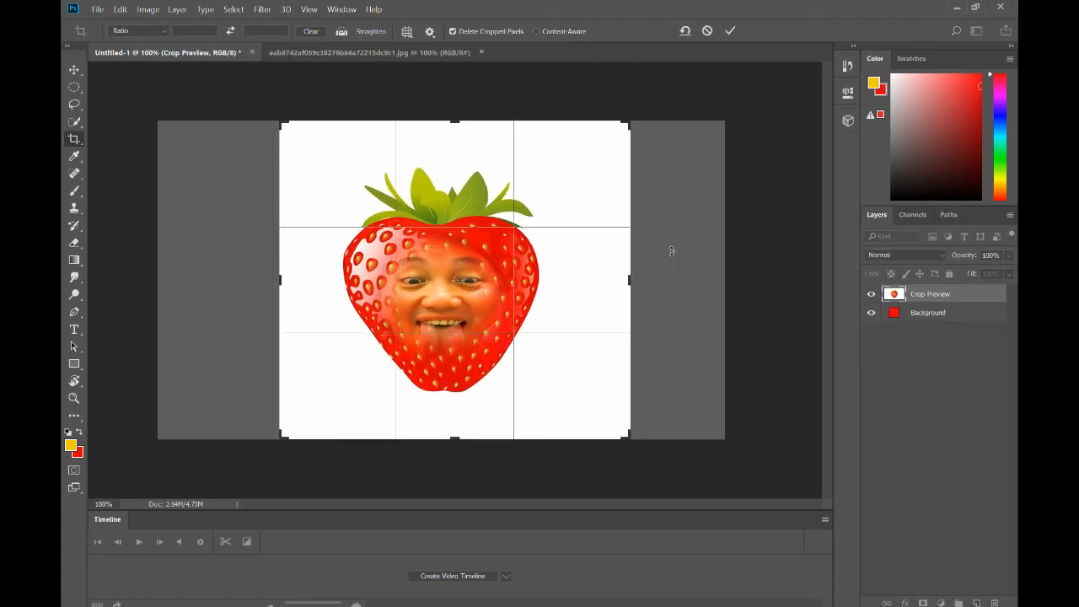
{"action": "left_click_drag", "start_coordinate": [623, 282], "coordinate": [619, 282]}
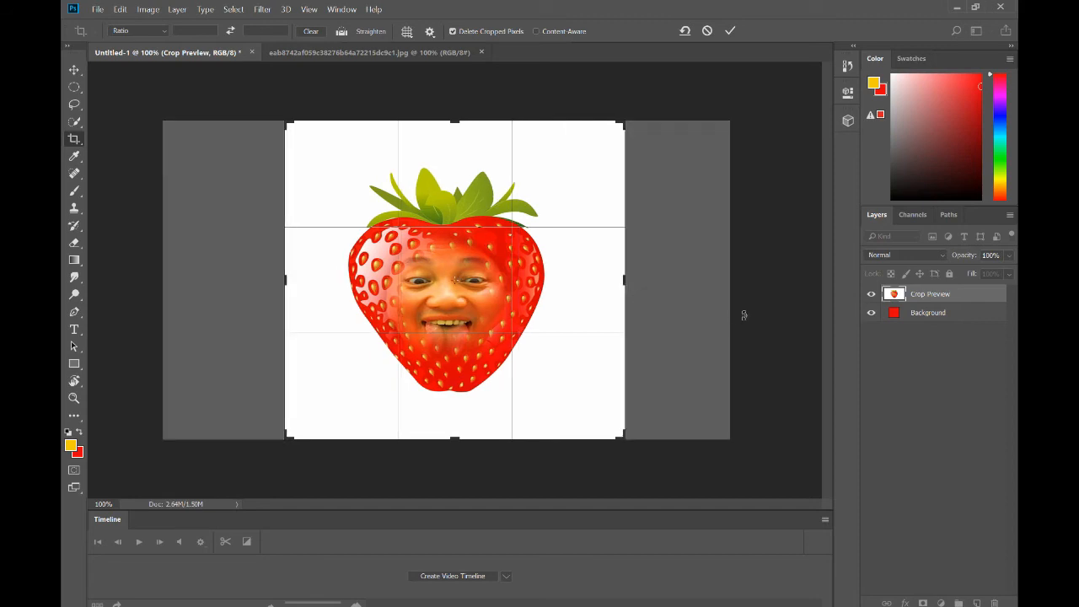
{"action": "key", "text": "Return"}
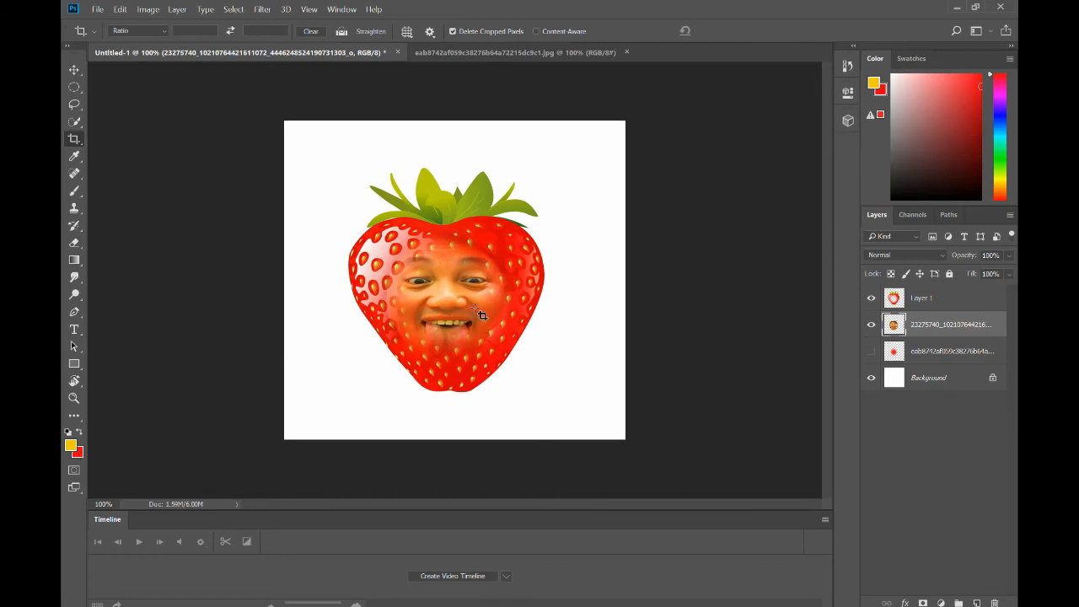
- Set the background colour to blue and the foreground colour to green, and activate the Gradient tool
{"action": "left_click", "coordinate": [1001, 114]}
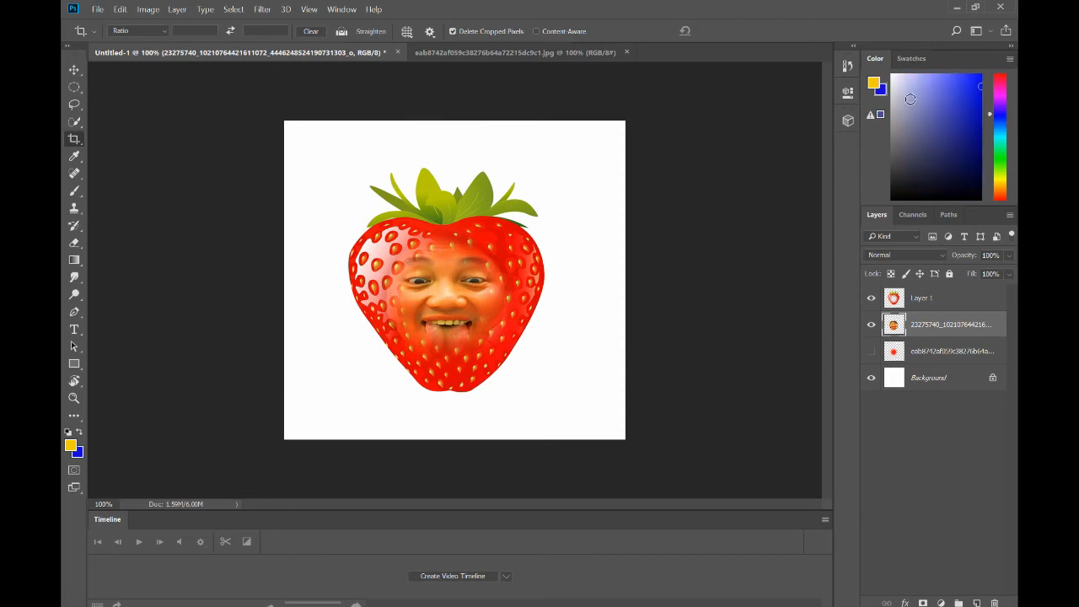
{"action": "left_click", "coordinate": [878, 84]}
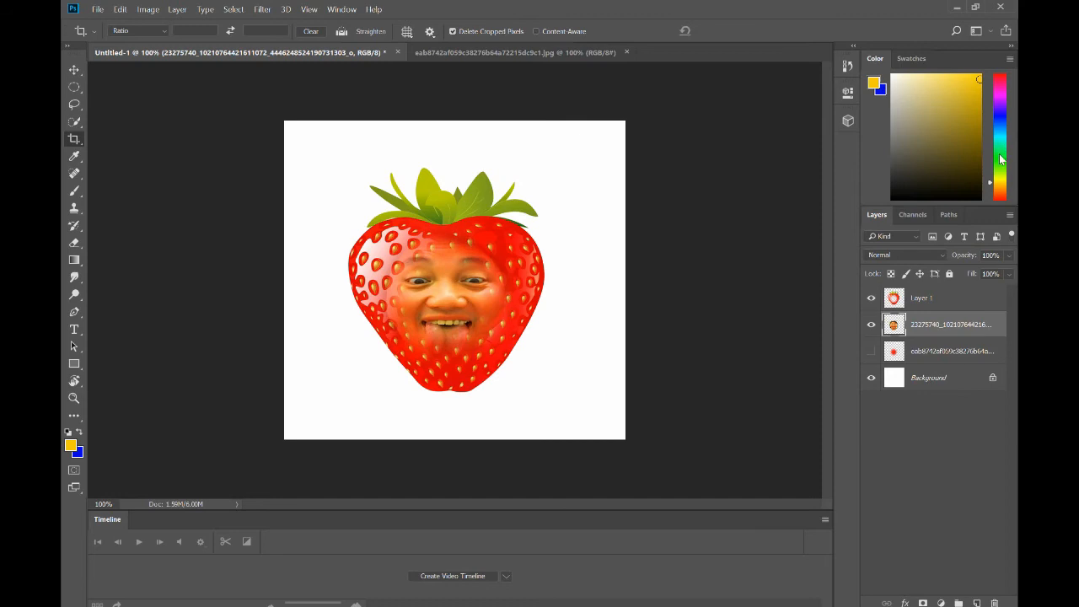
{"action": "left_click", "coordinate": [1001, 161]}
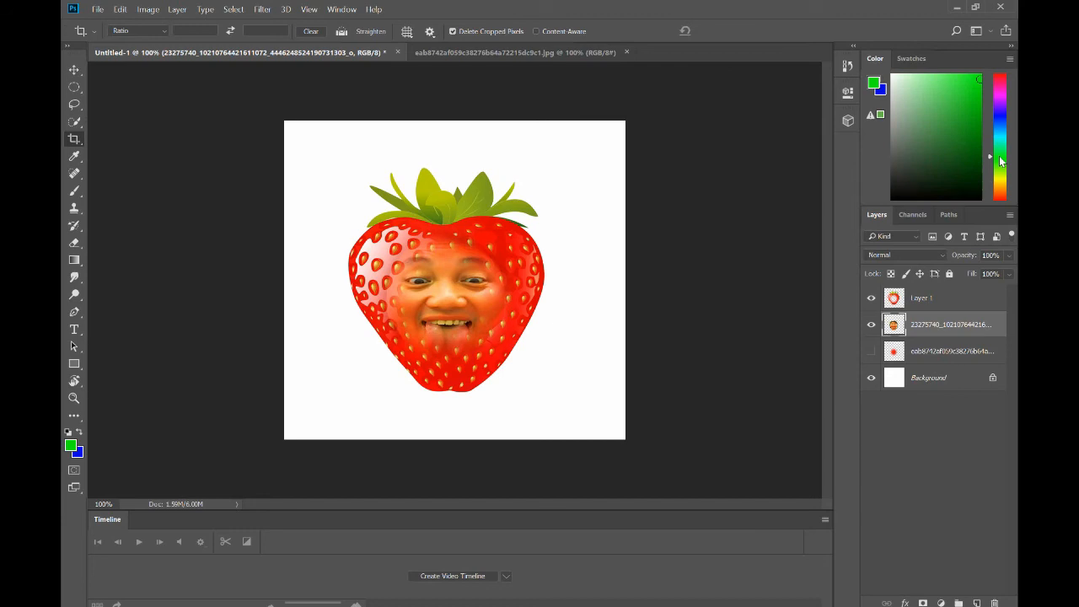
{"action": "left_click", "coordinate": [74, 259]}
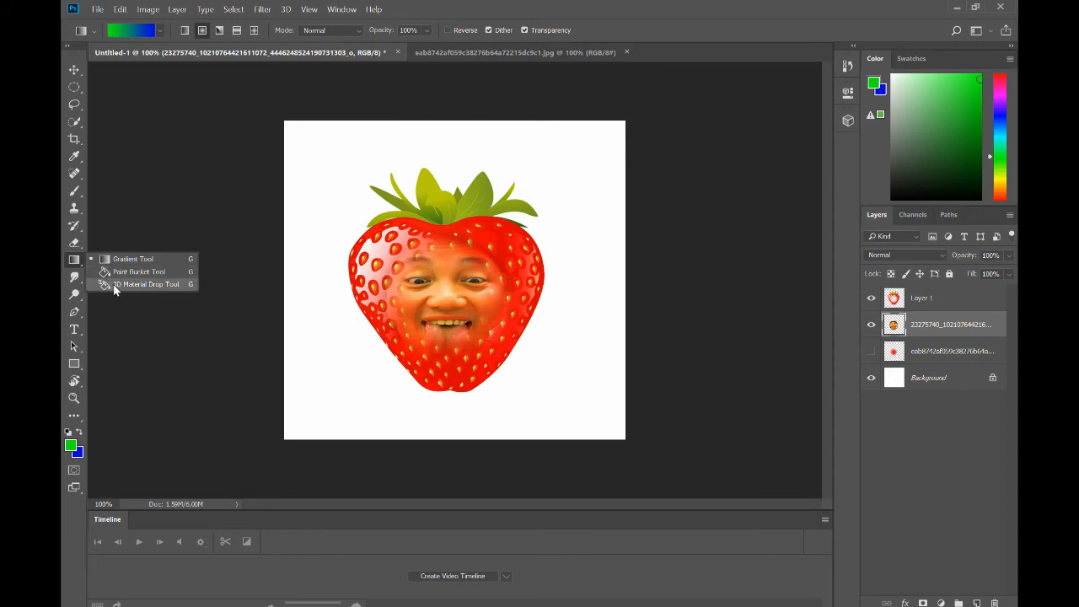
{"action": "left_click", "coordinate": [128, 262]}
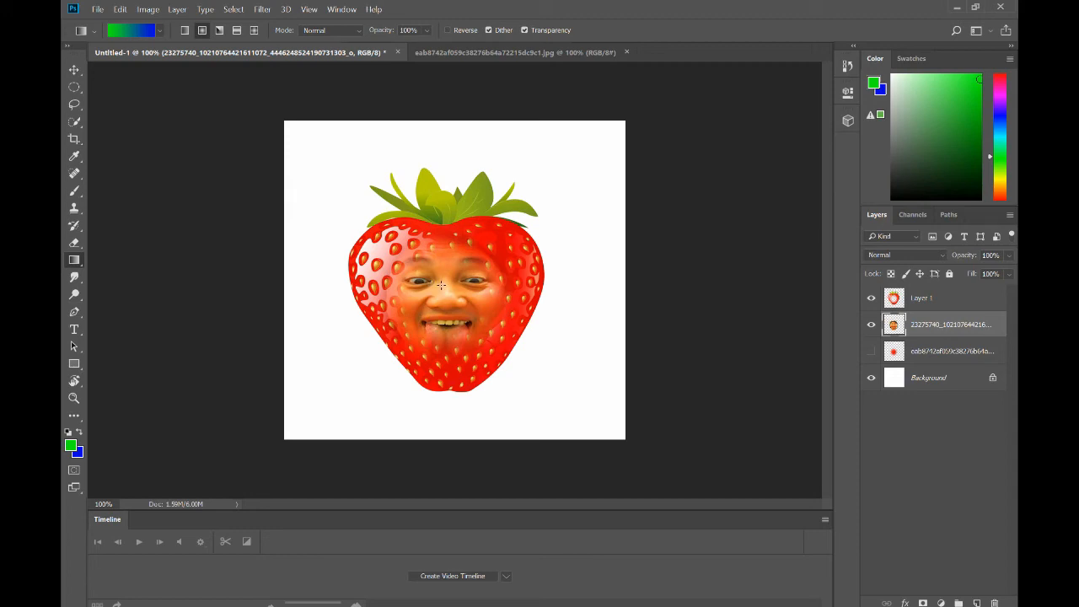
- Try a green-to-blue radial gradient on the selfie layer, starting at the face, and undo it
{"action": "left_click_drag", "start_coordinate": [441, 285], "coordinate": [602, 137]}
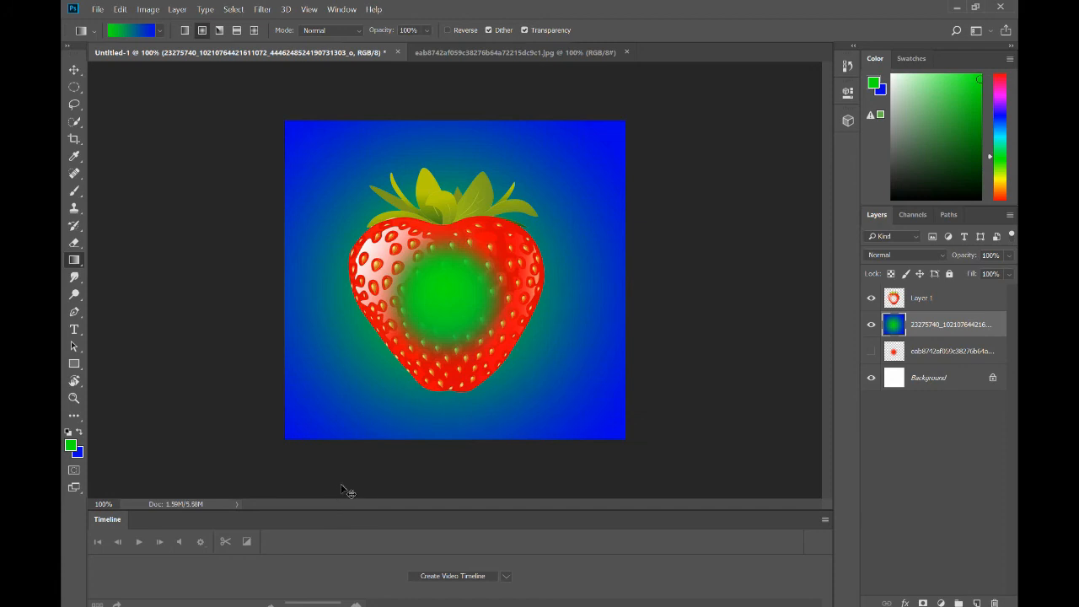
{"action": "key", "text": "ctrl+z"}
- Fill the Background layer with a green-to-blue radial gradient, trying several centres and ending with one centred behind the strawberry
{"action": "left_click", "coordinate": [952, 385]}
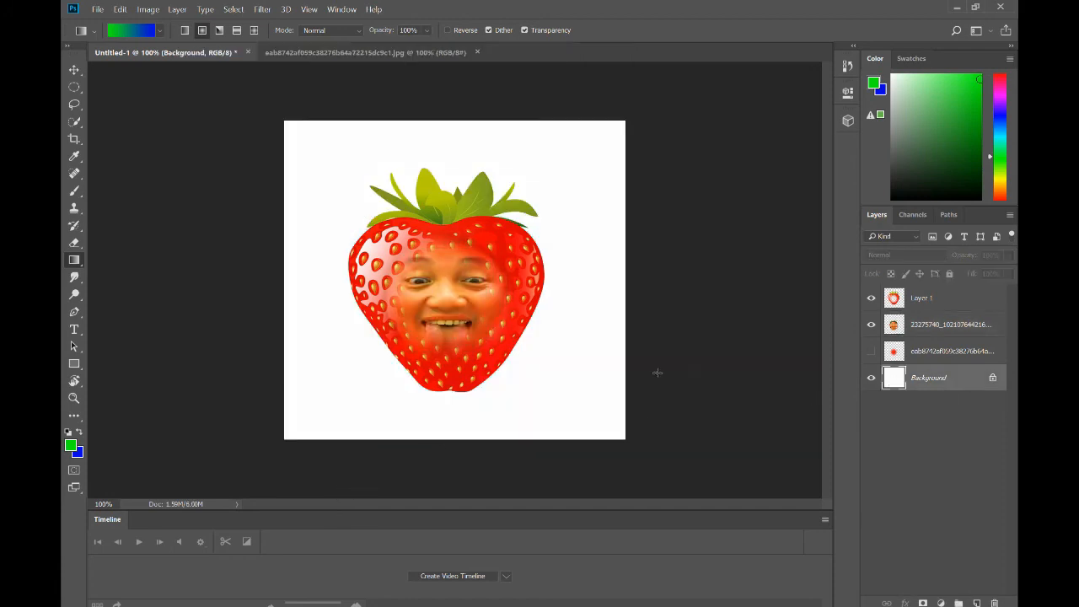
{"action": "left_click_drag", "start_coordinate": [445, 287], "coordinate": [605, 210]}
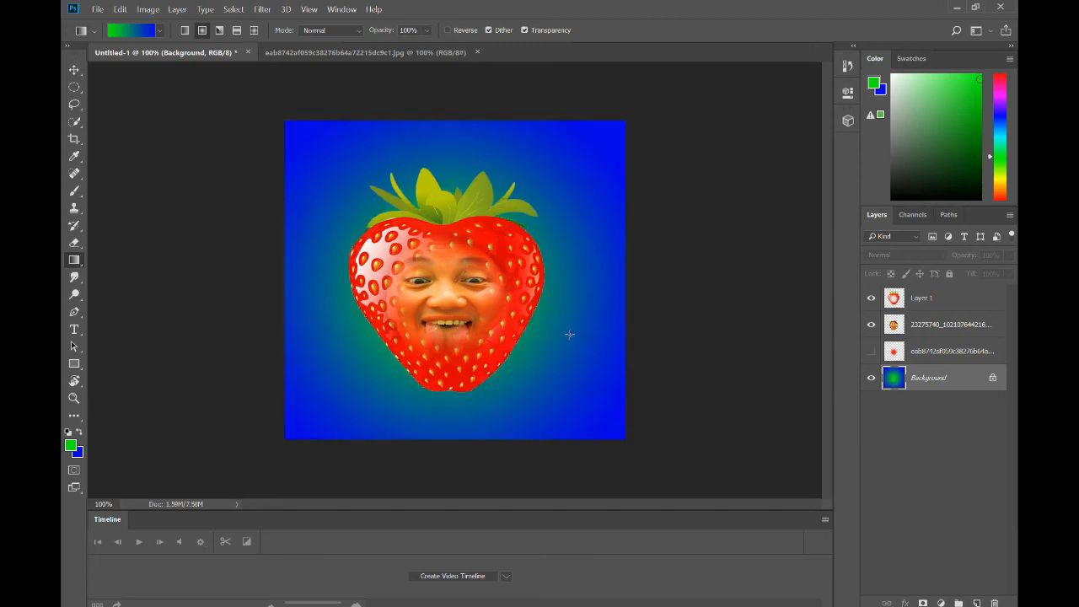
{"action": "left_click_drag", "start_coordinate": [592, 255], "coordinate": [572, 309]}
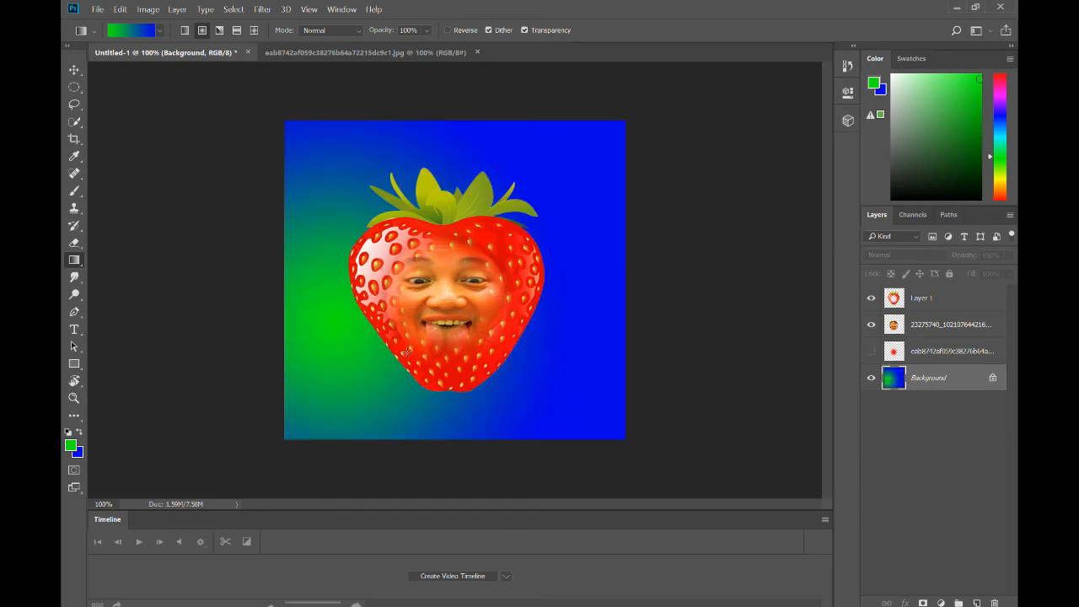
{"action": "left_click_drag", "start_coordinate": [456, 281], "coordinate": [597, 140]}
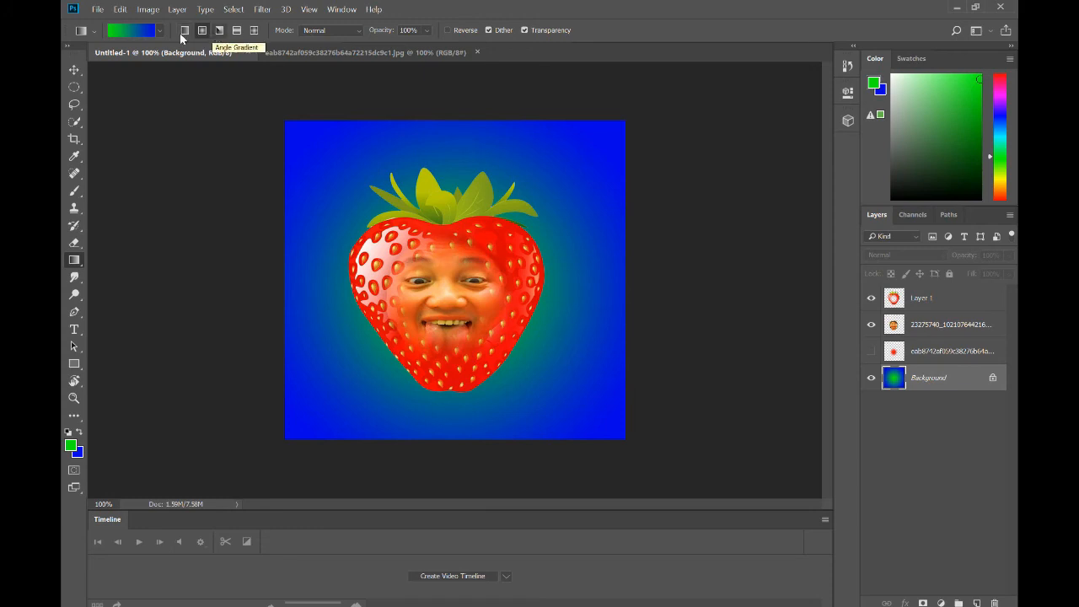
- Try an angle gradient from green to blue on the Background layer, and switch back to the radial style
{"action": "left_click", "coordinate": [219, 33]}
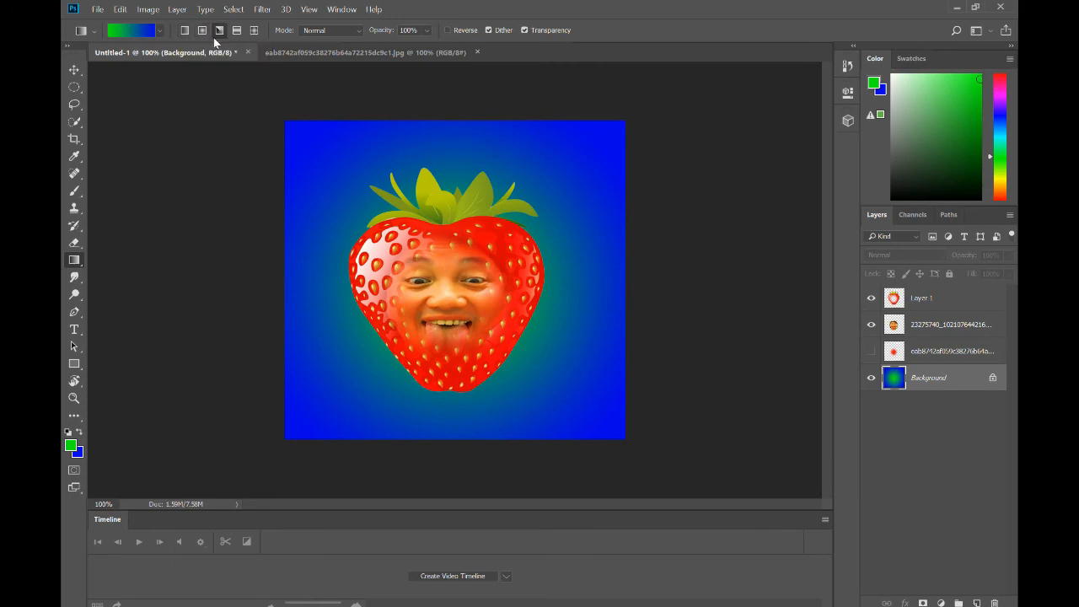
{"action": "left_click_drag", "start_coordinate": [445, 284], "coordinate": [657, 202]}
{"action": "left_click", "coordinate": [203, 30]}
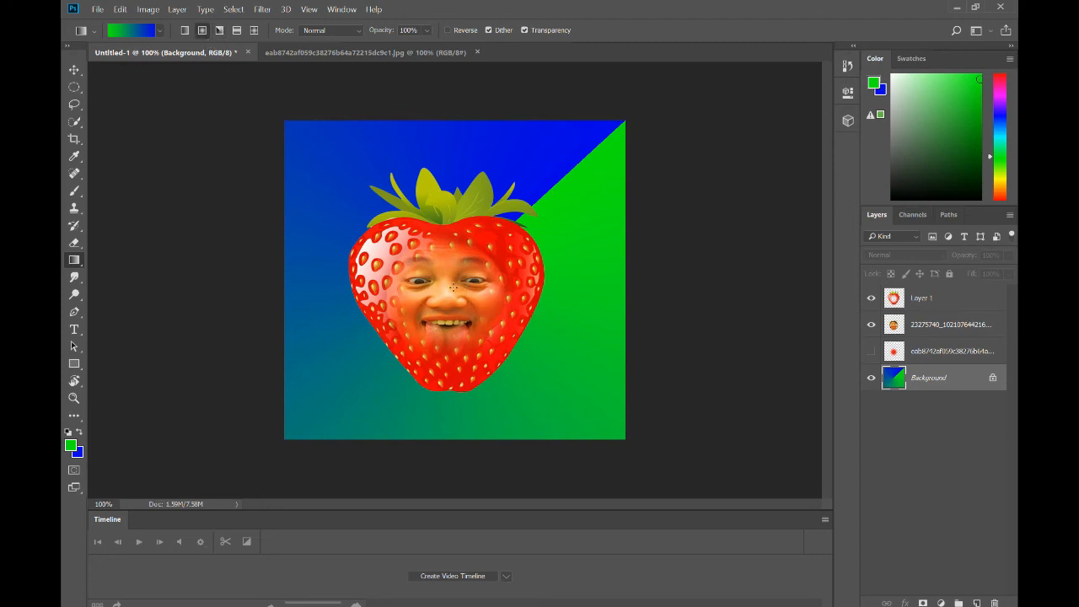
- Redraw the green-to-blue radial gradient on the Background layer with different centres and lengths, ending with a medium glow around the strawberry
{"action": "left_click_drag", "start_coordinate": [449, 288], "coordinate": [585, 153]}
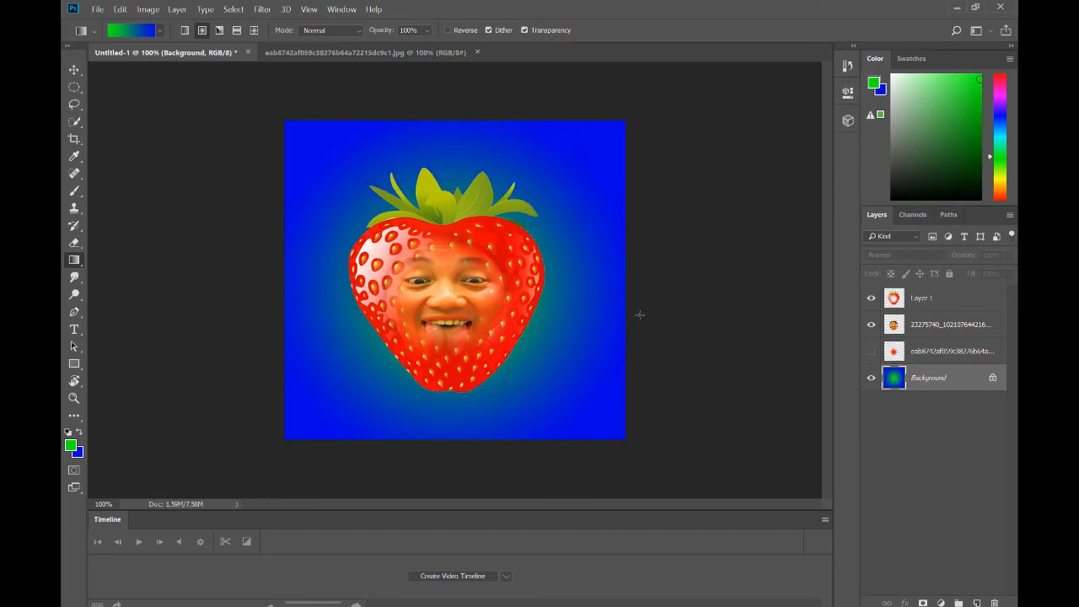
{"action": "left_click_drag", "start_coordinate": [477, 266], "coordinate": [575, 172]}
{"action": "left_click_drag", "start_coordinate": [424, 323], "coordinate": [349, 409]}
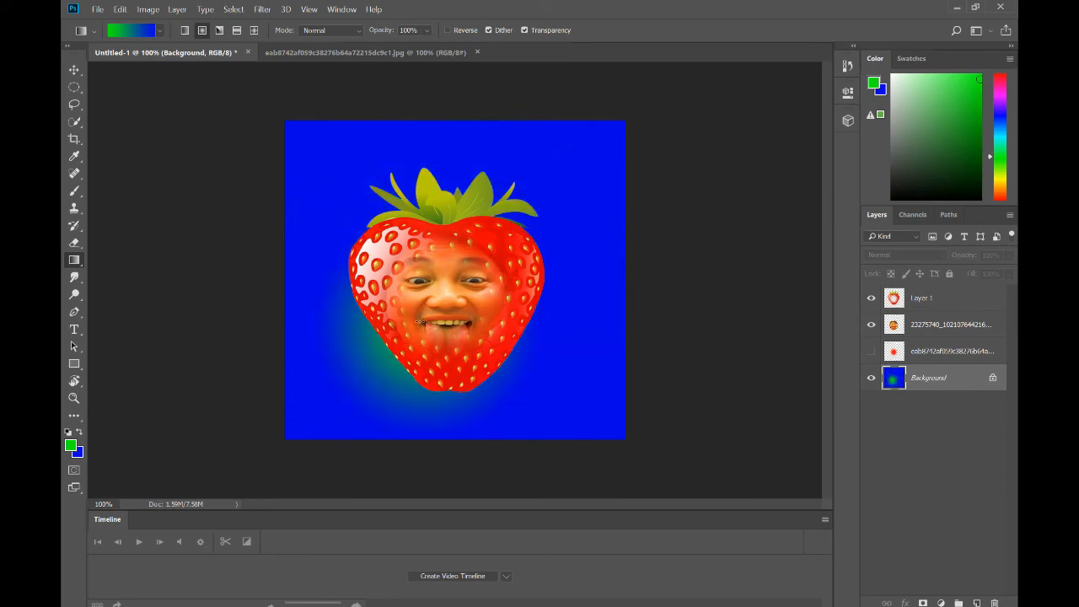
{"action": "left_click_drag", "start_coordinate": [462, 271], "coordinate": [548, 159]}
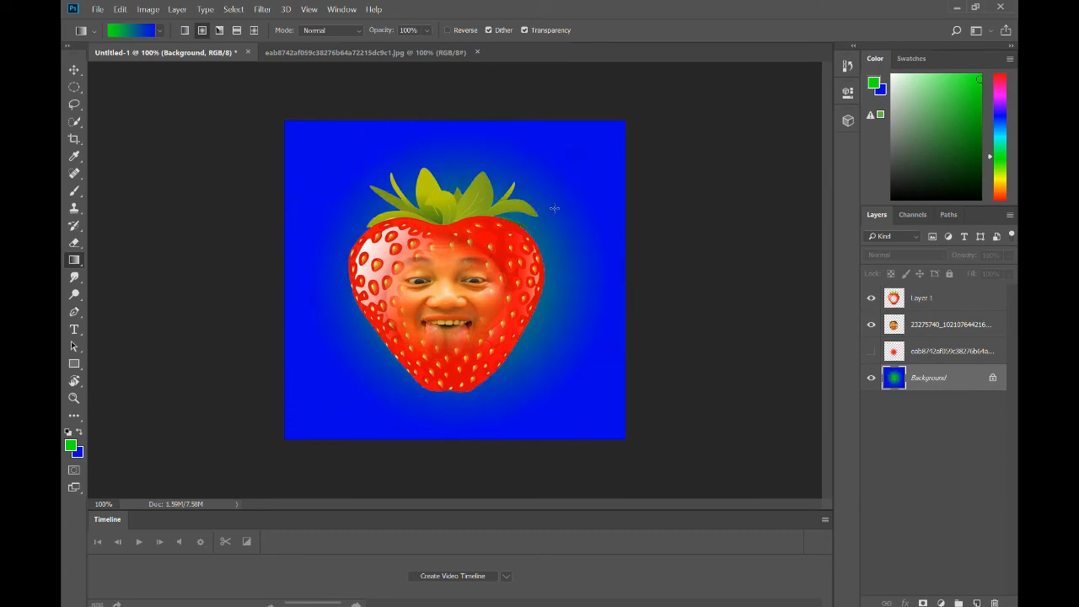
{"action": "left_click_drag", "start_coordinate": [447, 296], "coordinate": [540, 192]}
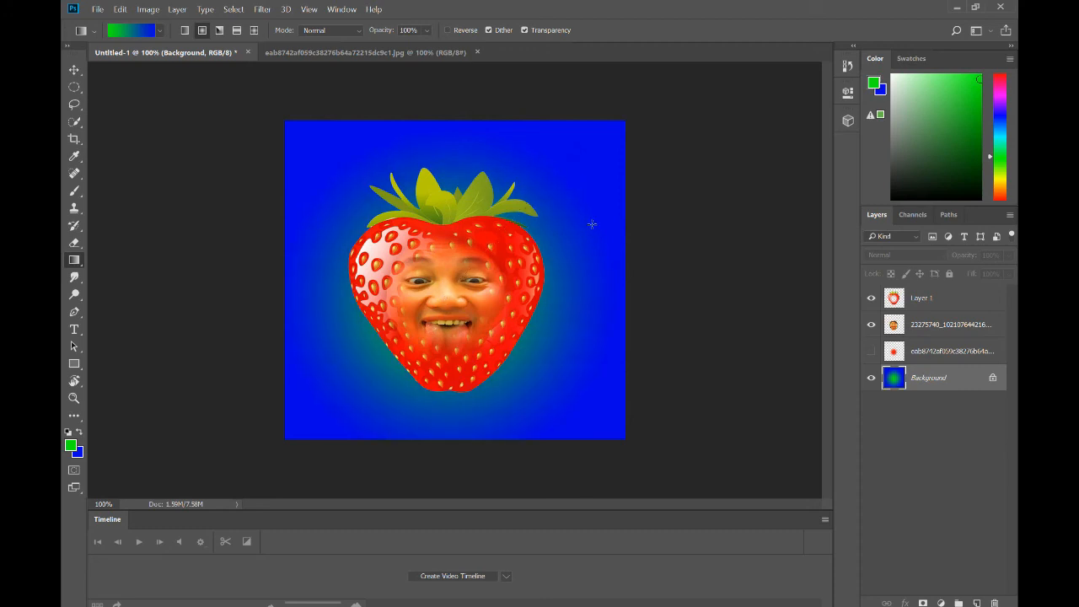
{"action": "left_click_drag", "start_coordinate": [452, 295], "coordinate": [700, 68]}
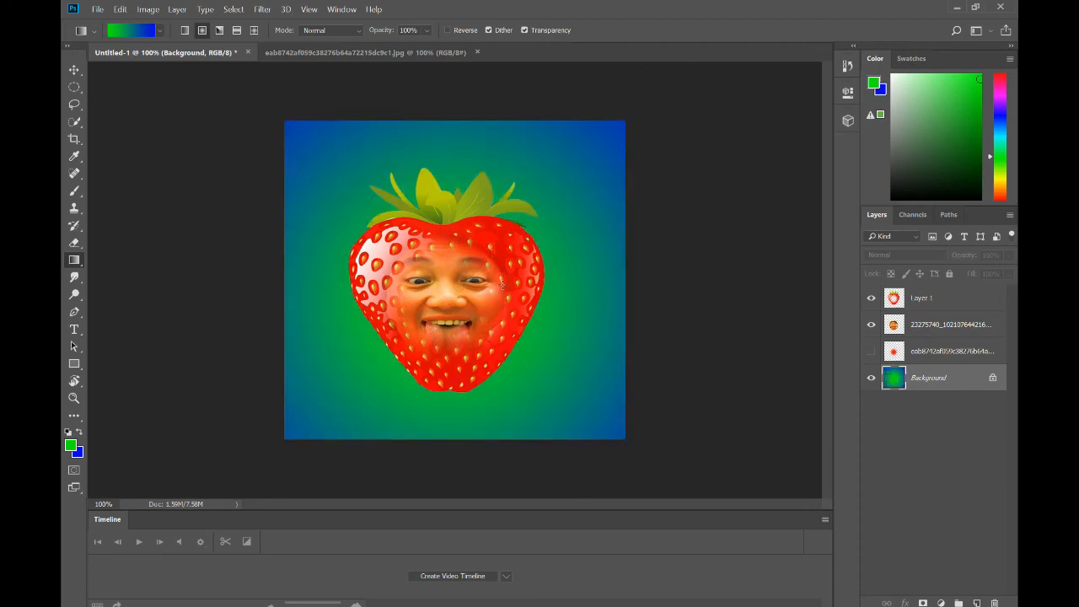
{"action": "left_click_drag", "start_coordinate": [461, 297], "coordinate": [593, 219]}
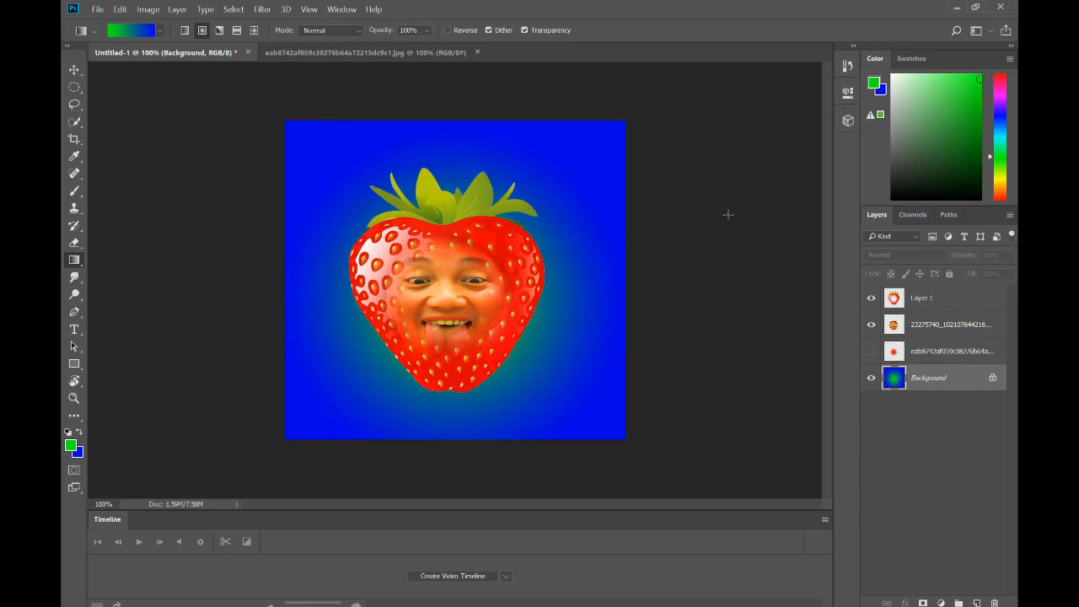
- Change the foreground colour to red, ff0606
{"action": "left_click", "coordinate": [1003, 80]}
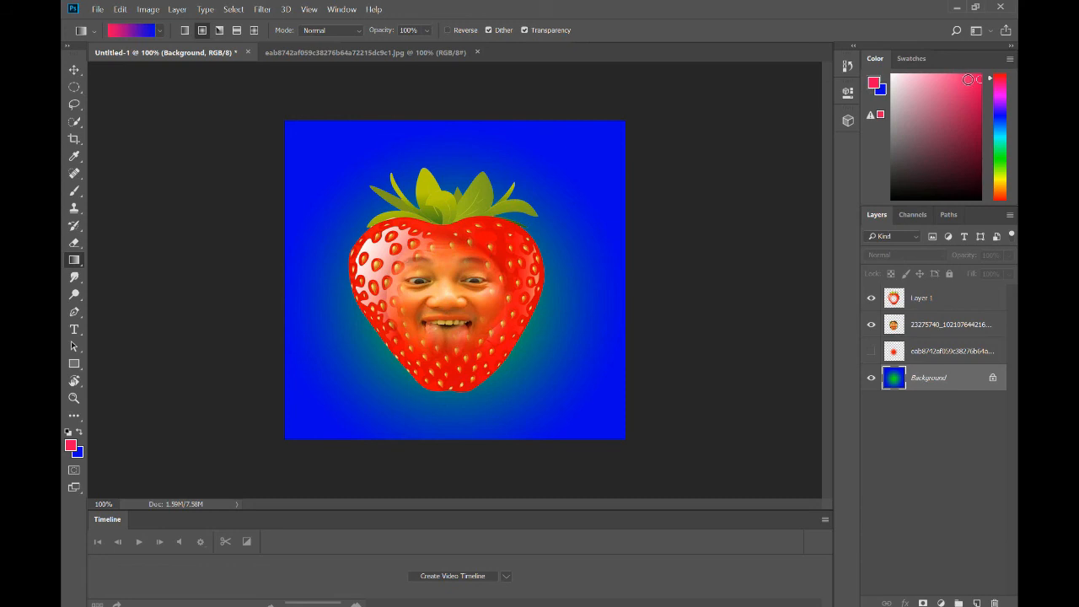
{"action": "left_click", "coordinate": [877, 89]}
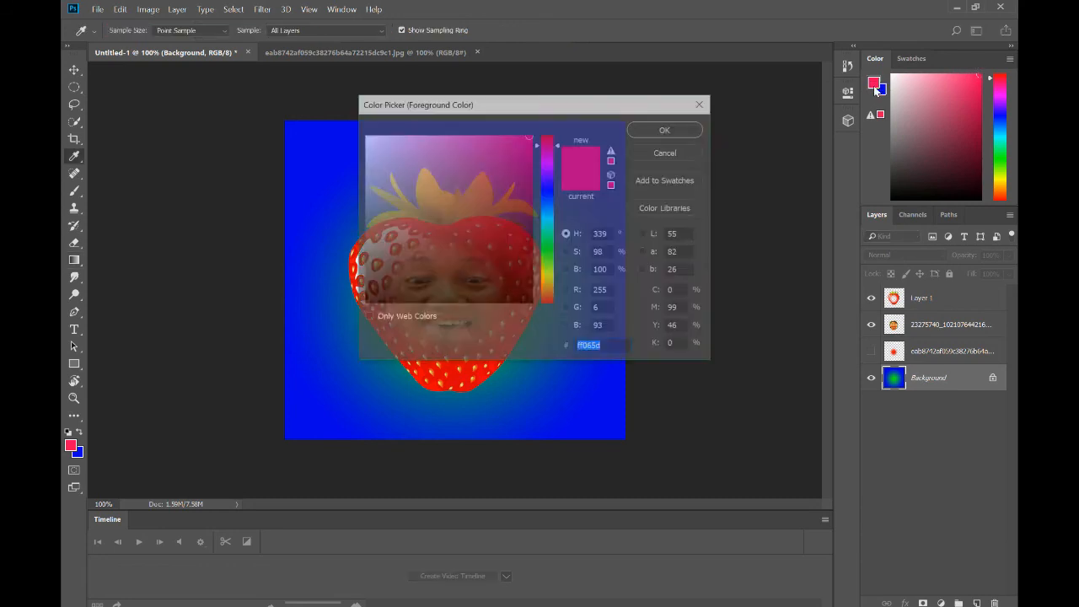
{"action": "left_click_drag", "start_coordinate": [556, 140], "coordinate": [554, 135]}
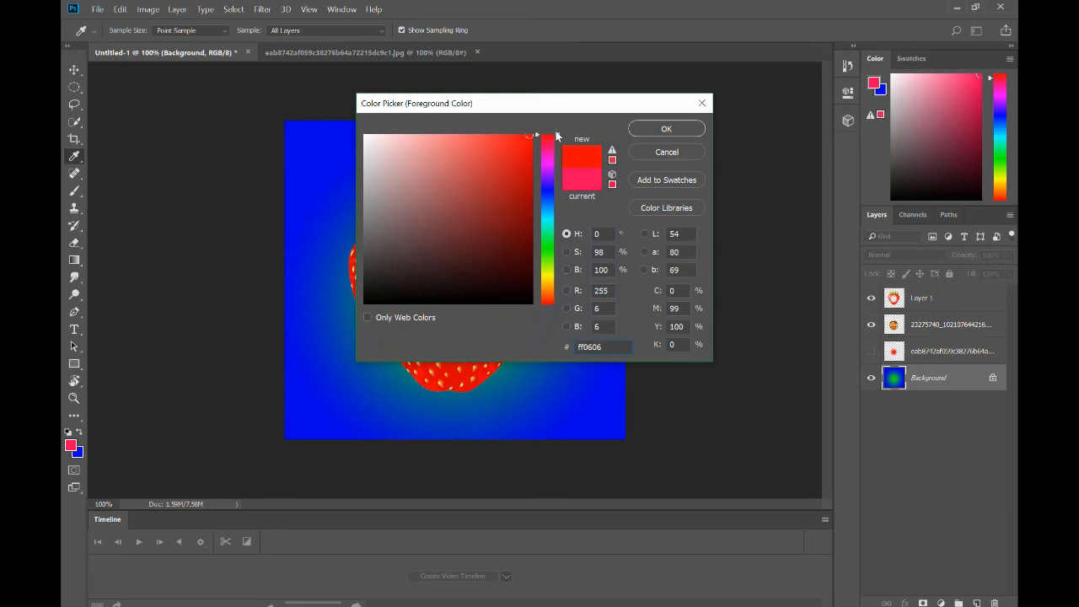
{"action": "left_click", "coordinate": [653, 129]}
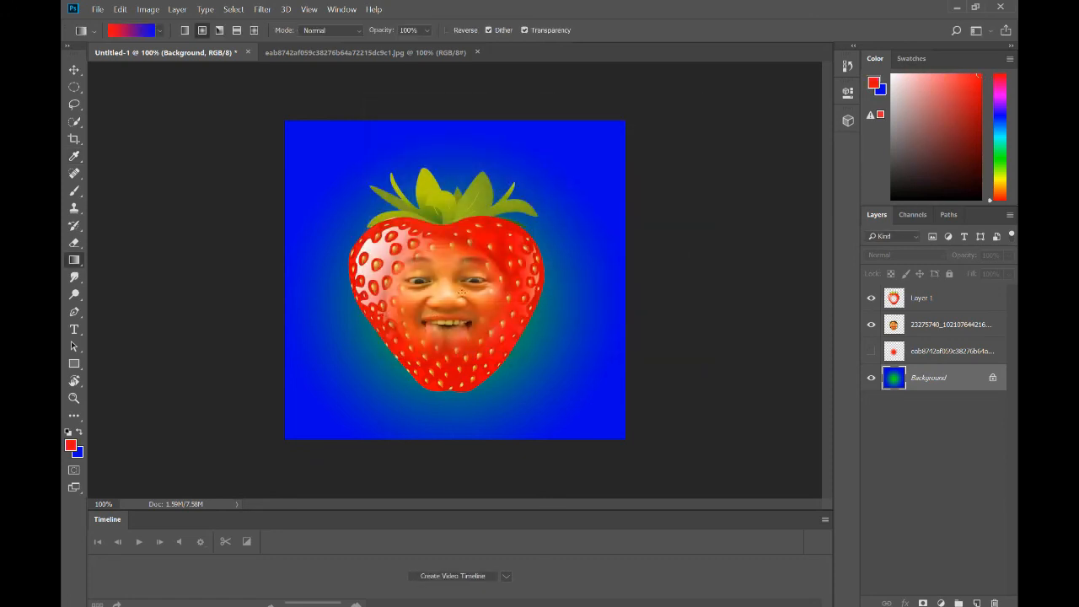
- Redraw the Background layer's radial gradient from red to blue, ending with a wide one from the face to the canvas's upper-right corner
{"action": "left_click_drag", "start_coordinate": [443, 298], "coordinate": [554, 185]}
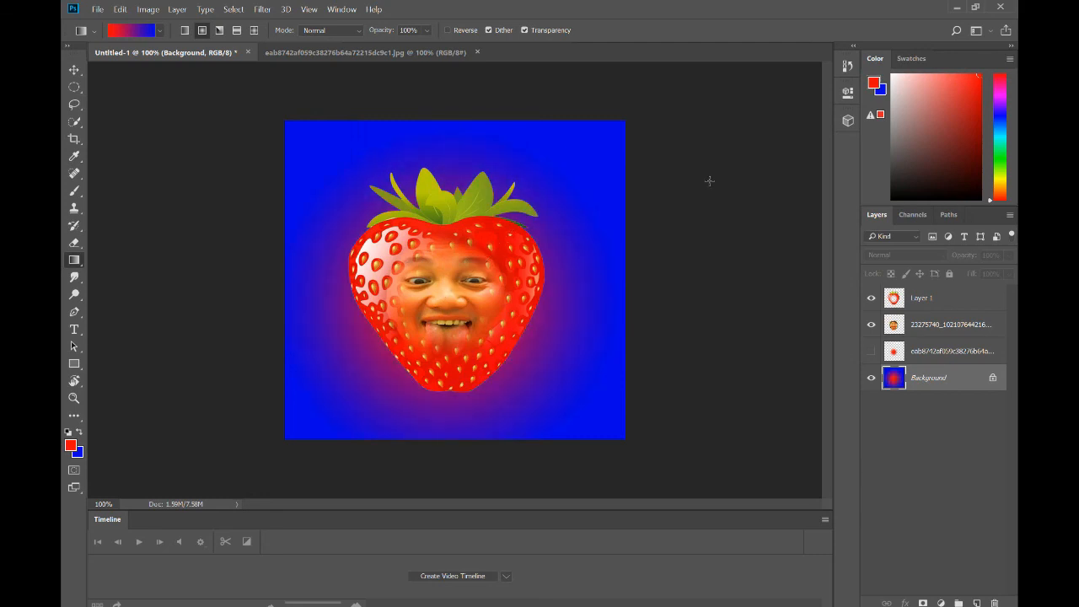
{"action": "left_click_drag", "start_coordinate": [451, 284], "coordinate": [636, 112]}
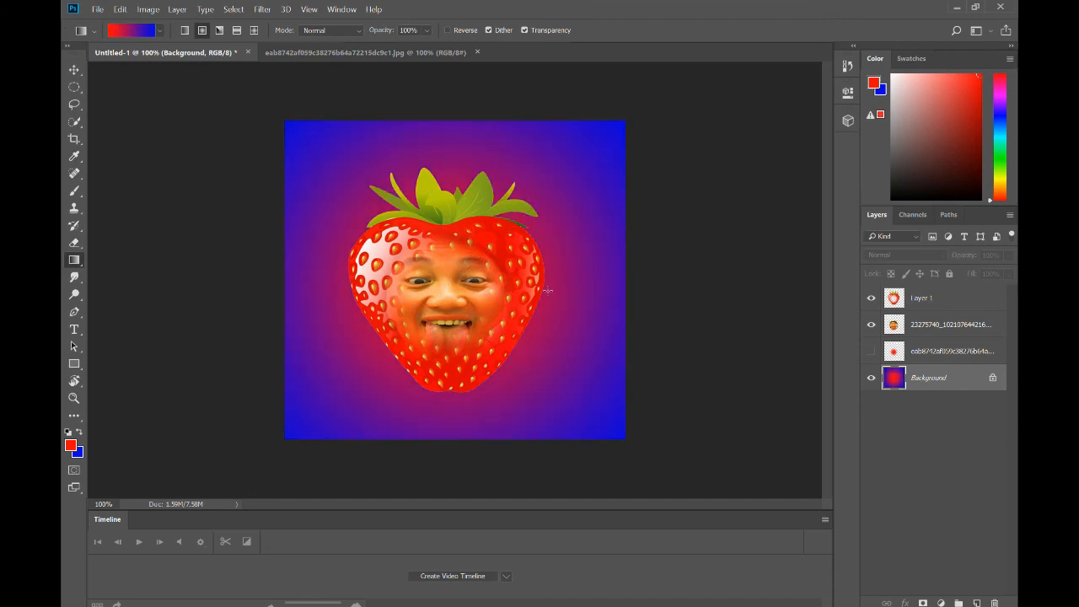
{"action": "left_click_drag", "start_coordinate": [449, 289], "coordinate": [579, 165]}
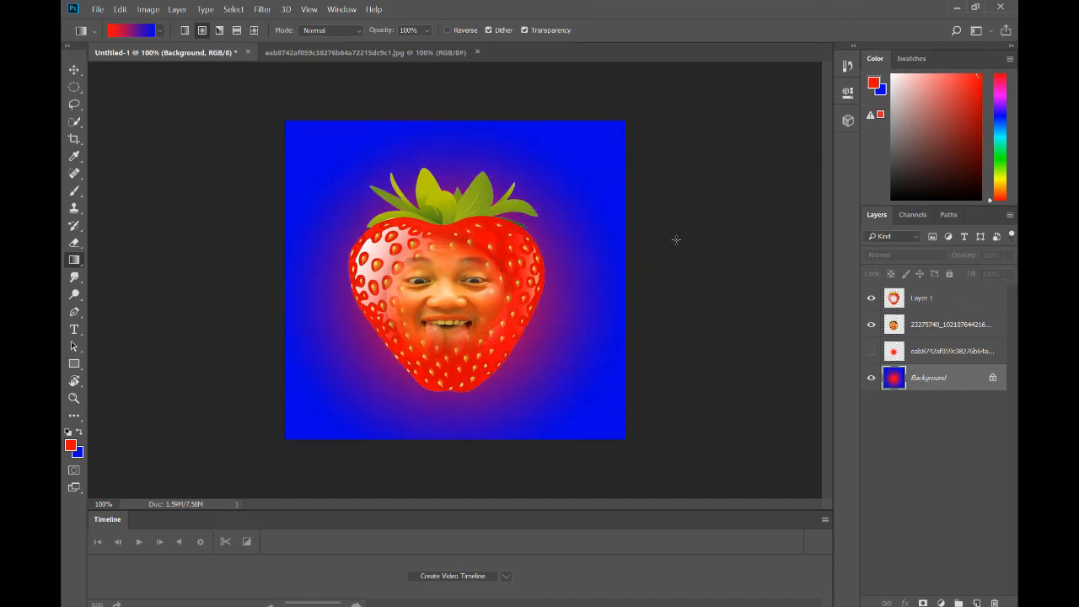
{"action": "left_click_drag", "start_coordinate": [477, 273], "coordinate": [549, 187]}
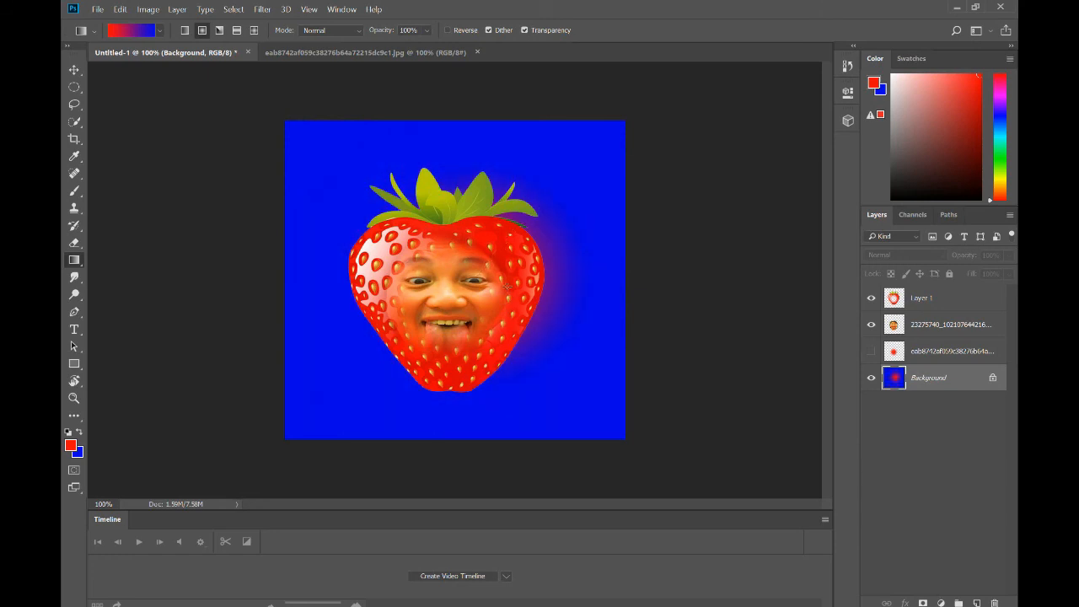
{"action": "left_click_drag", "start_coordinate": [445, 291], "coordinate": [621, 118]}
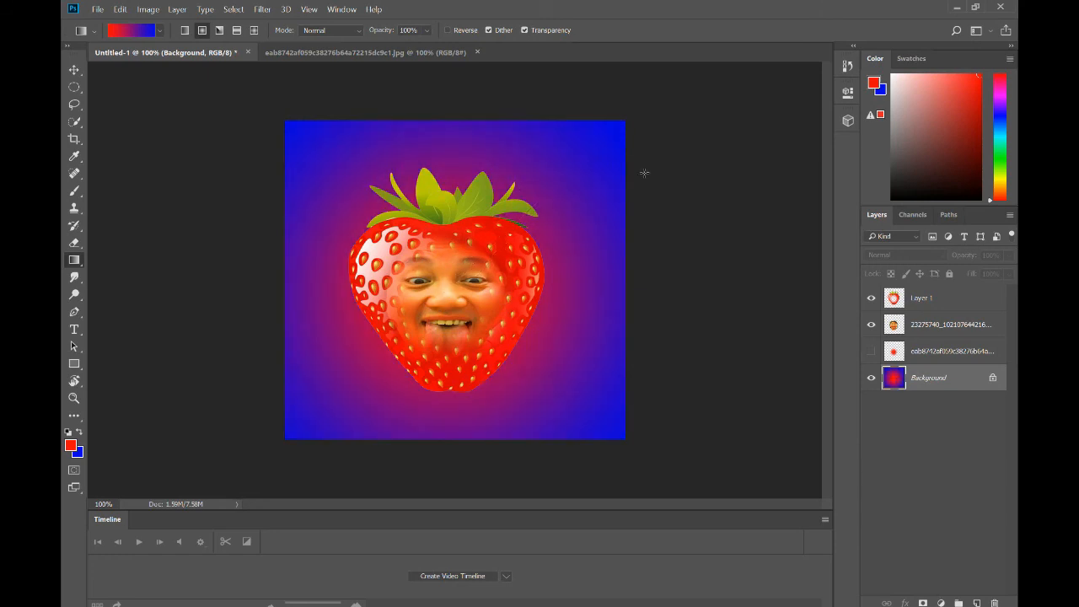